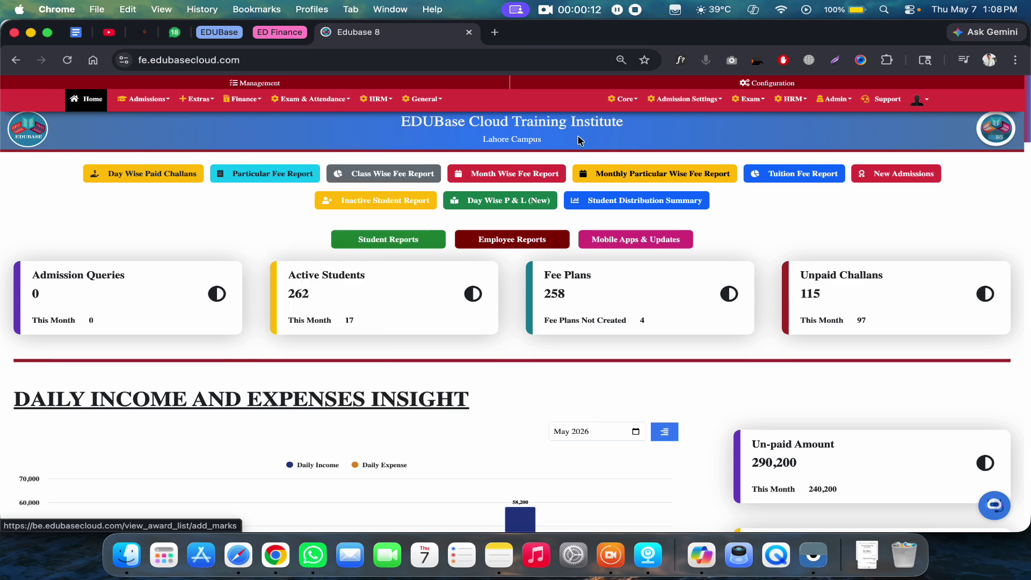
# Open the award lists for adding marks and start creating a new award list.
pyautogui.moveTo(752, 108)
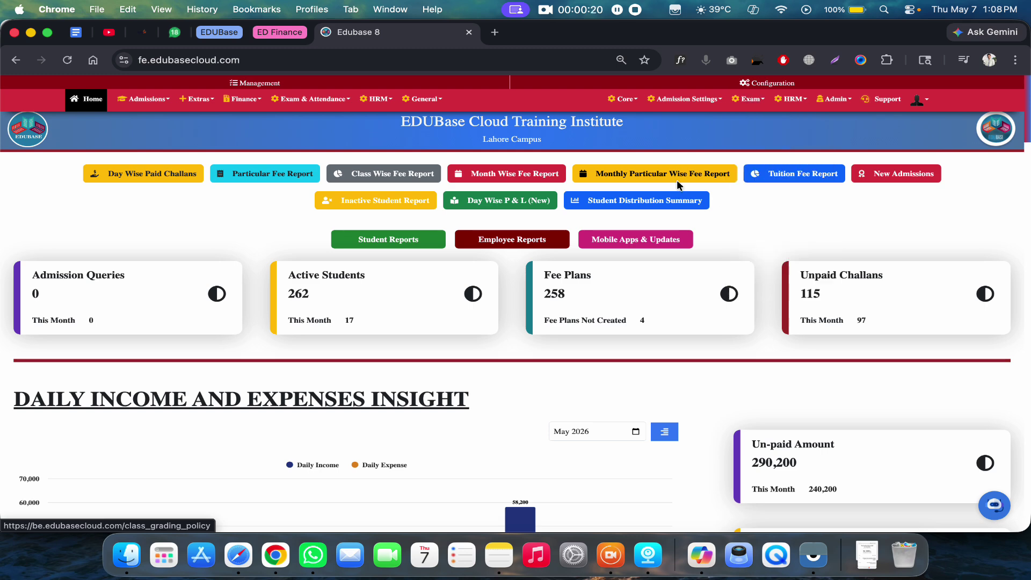
pyautogui.moveTo(336, 106)
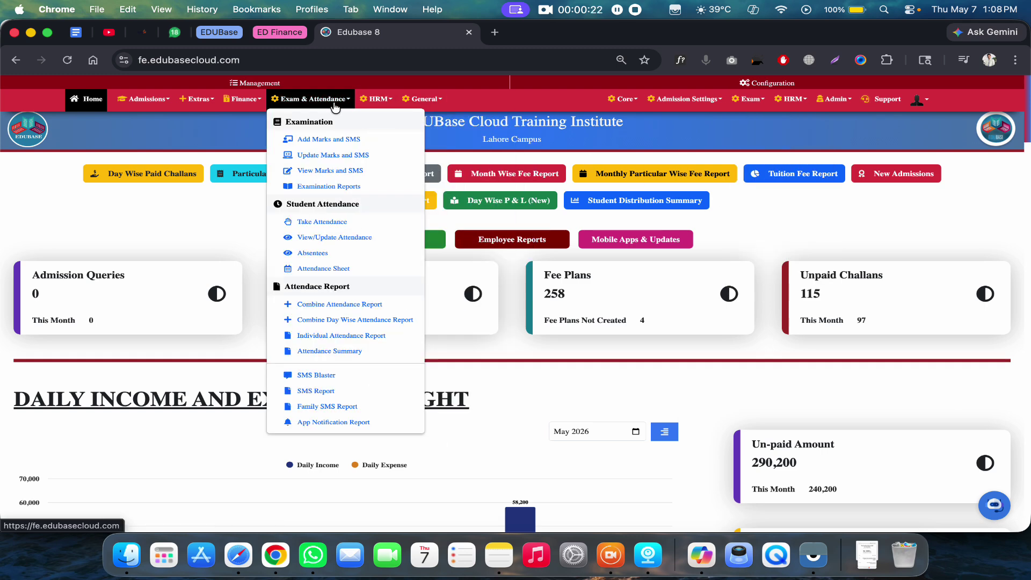
pyautogui.click(325, 139)
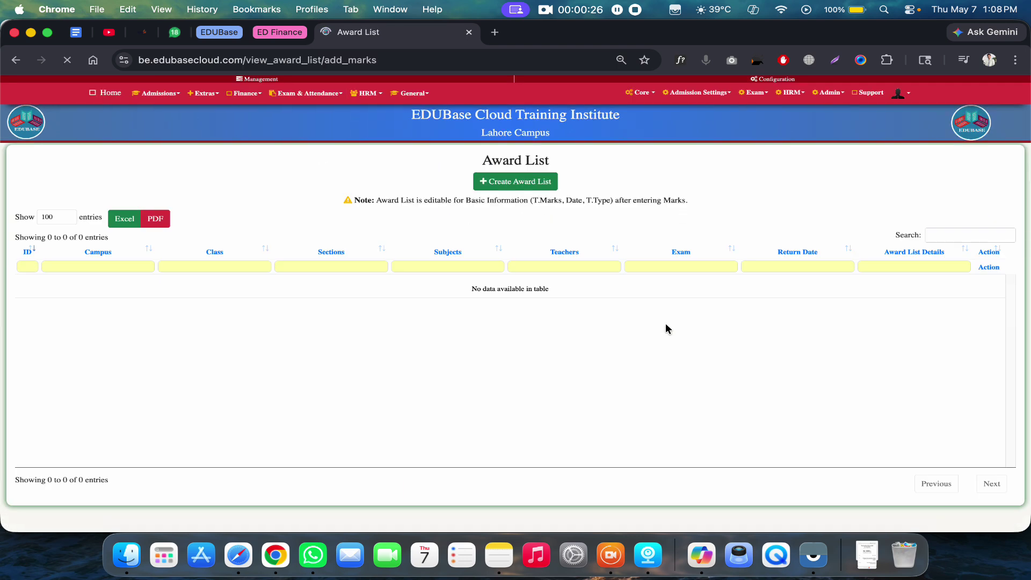
pyautogui.click(514, 182)
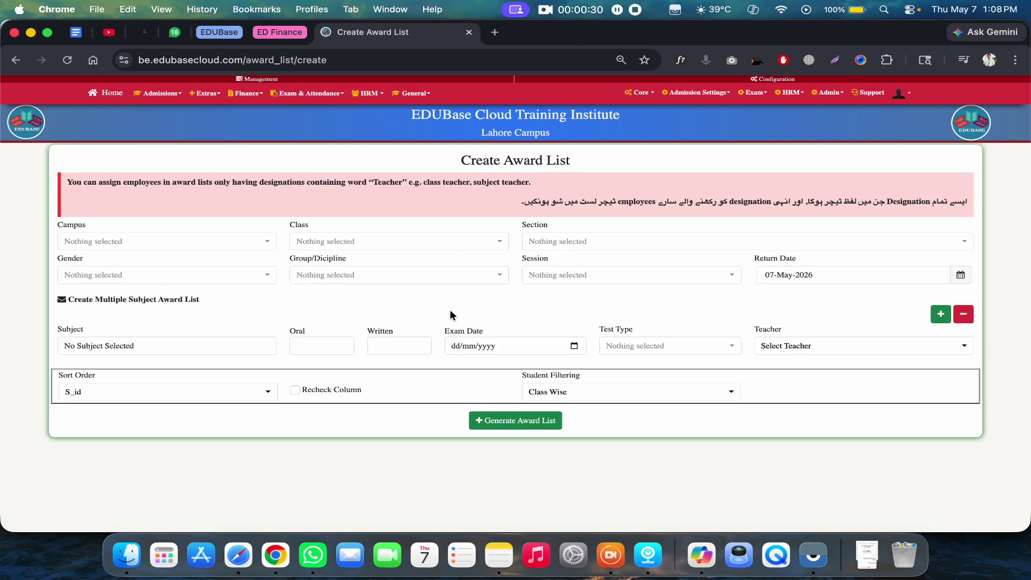
# Set the award list's campus to Lahore Campus and class to K.G, and include all sections (A, B).
pyautogui.click(163, 242)
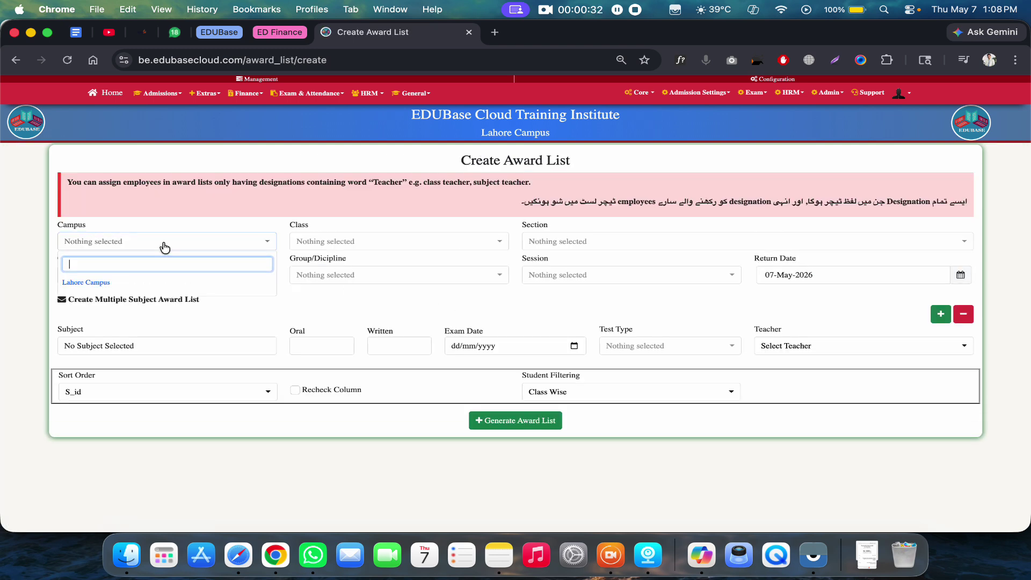
pyautogui.click(143, 281)
pyautogui.click(356, 242)
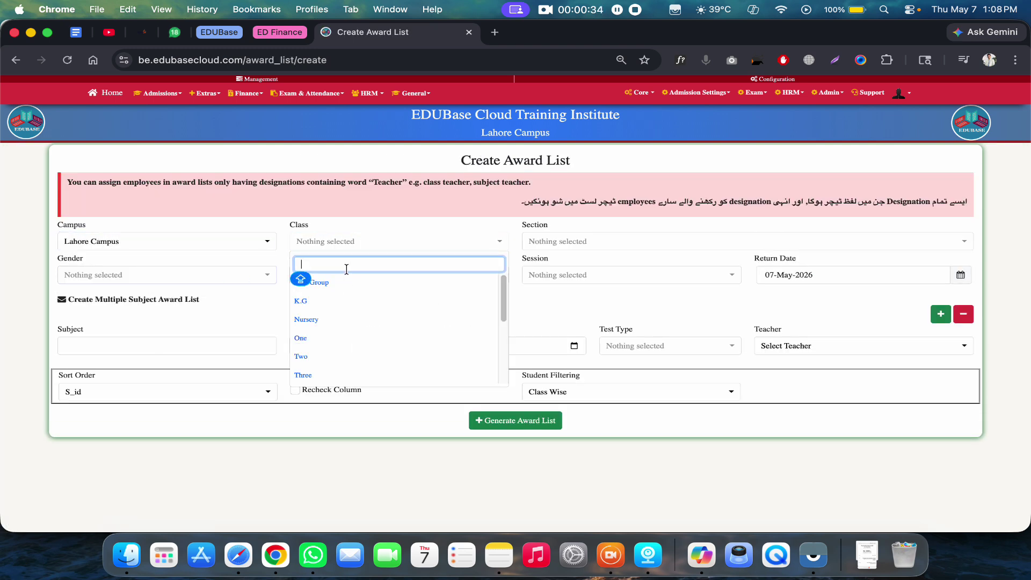
pyautogui.click(339, 305)
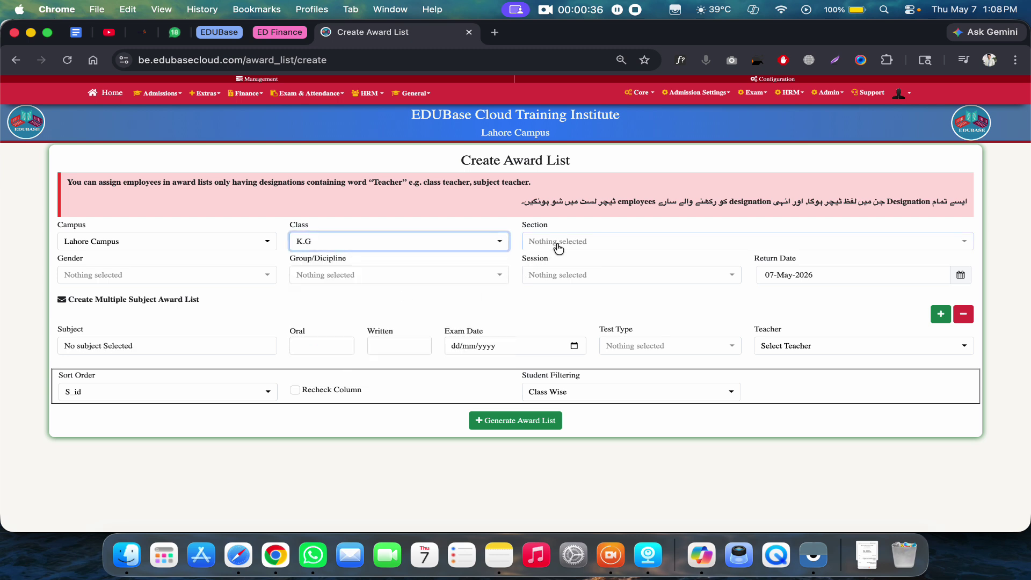
pyautogui.click(556, 243)
pyautogui.click(550, 280)
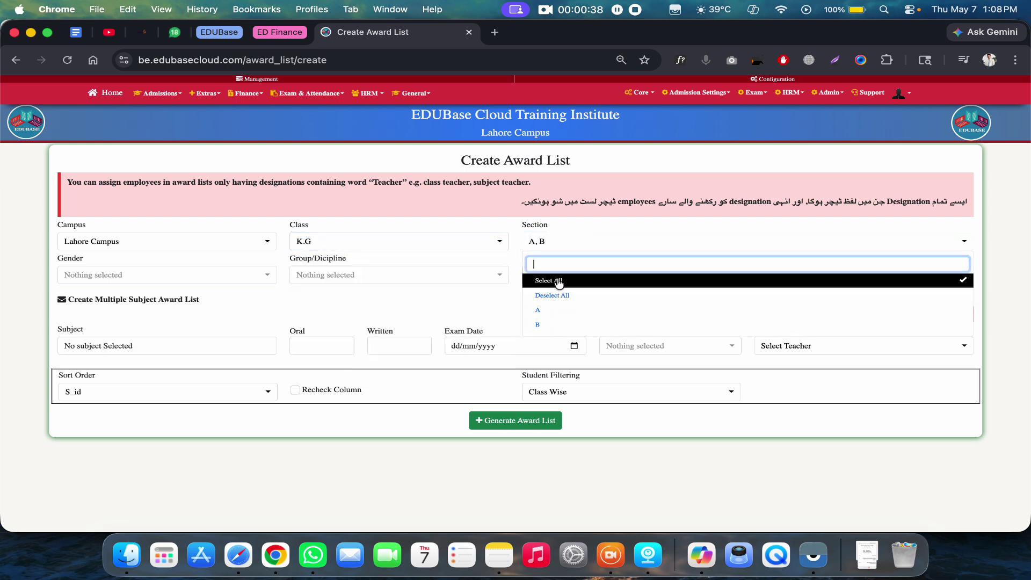
# Include both genders and all groups (N/A, Biology, Computer, Arts) in the award list.
pyautogui.click(149, 280)
pyautogui.click(94, 317)
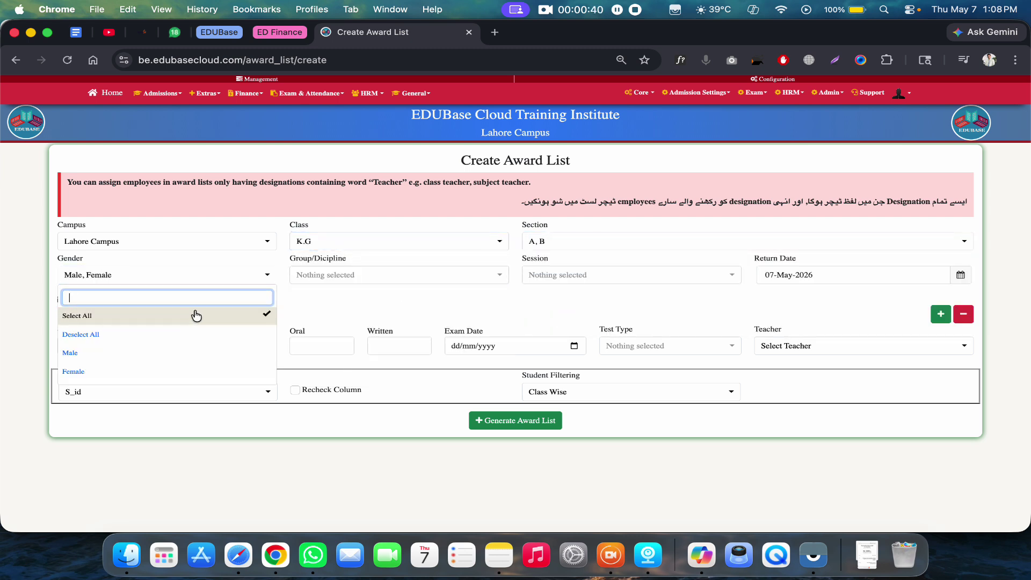
pyautogui.click(367, 276)
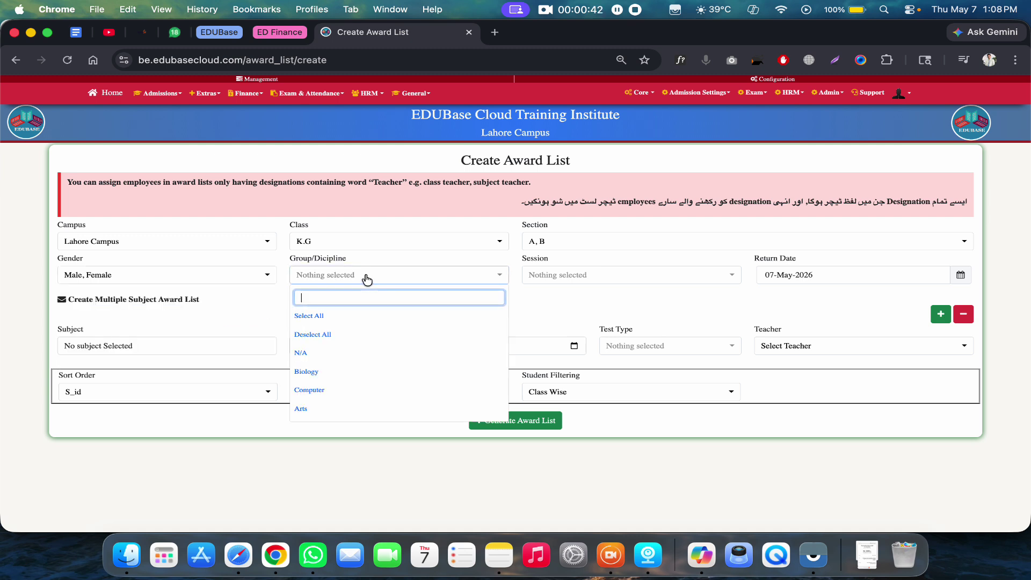
pyautogui.click(334, 354)
pyautogui.click(537, 319)
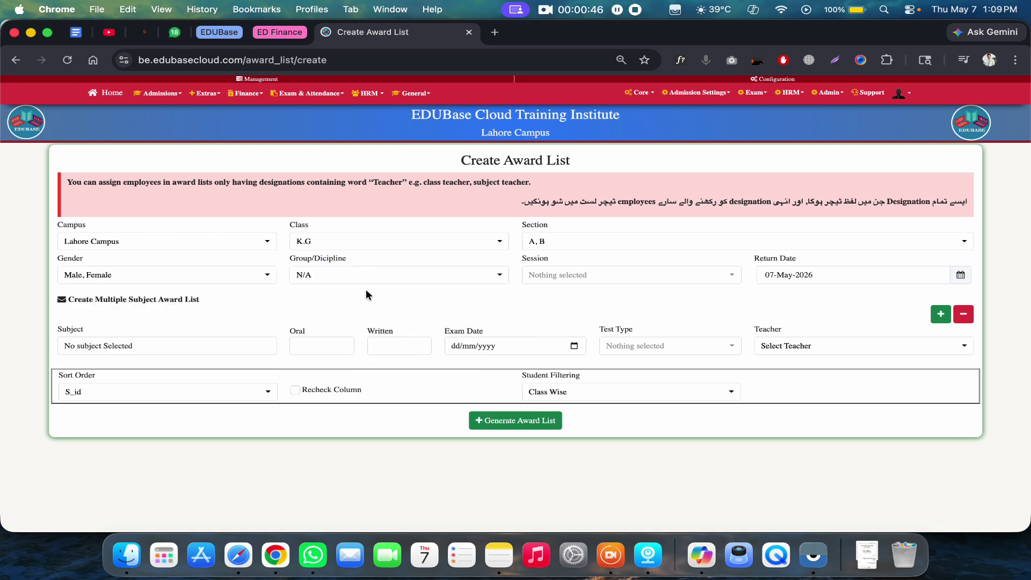
pyautogui.click(364, 275)
pyautogui.click(335, 319)
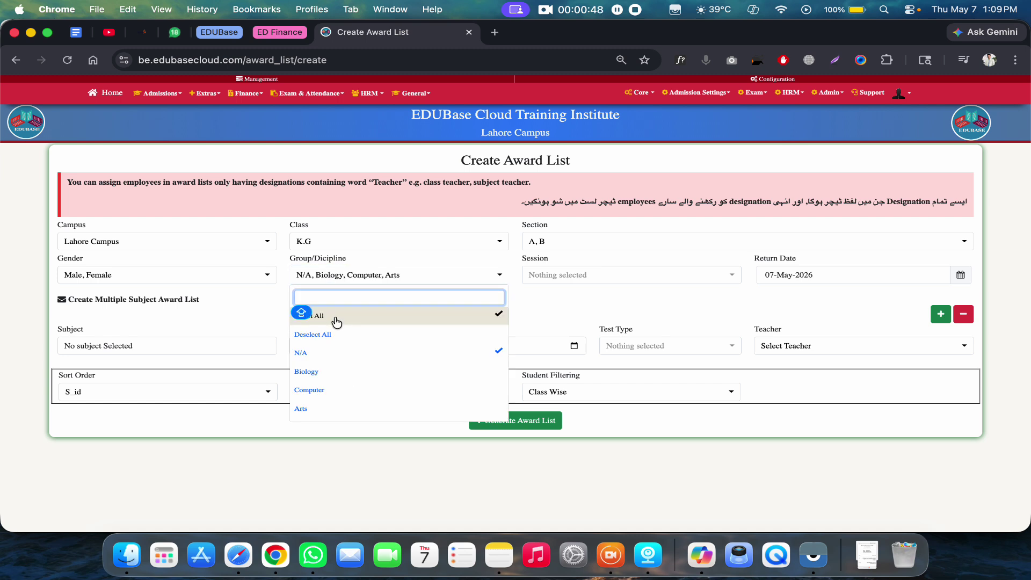
# Set the session to 2025-26 and the return date to 15-May-2026.
pyautogui.click(558, 275)
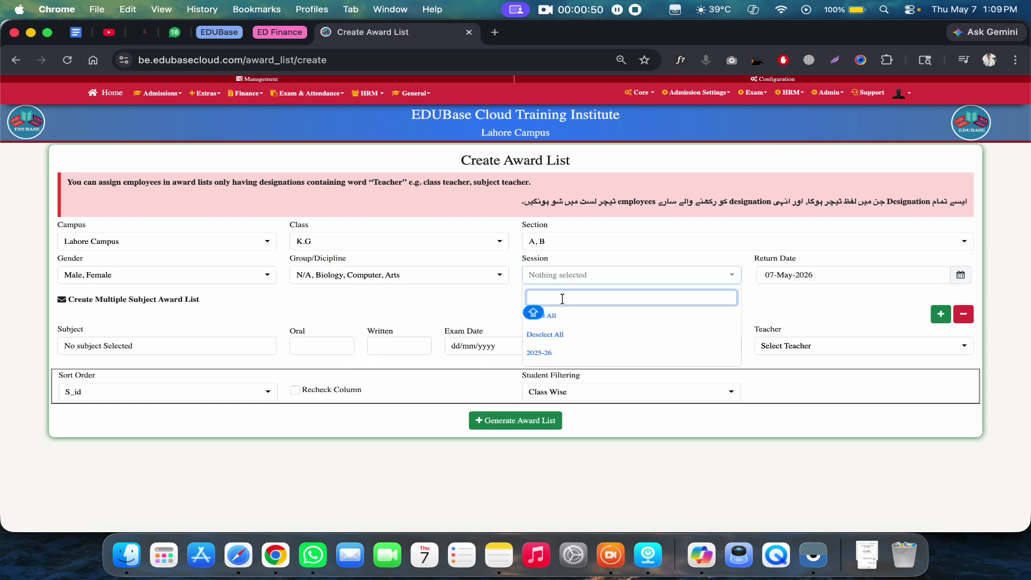
pyautogui.click(557, 354)
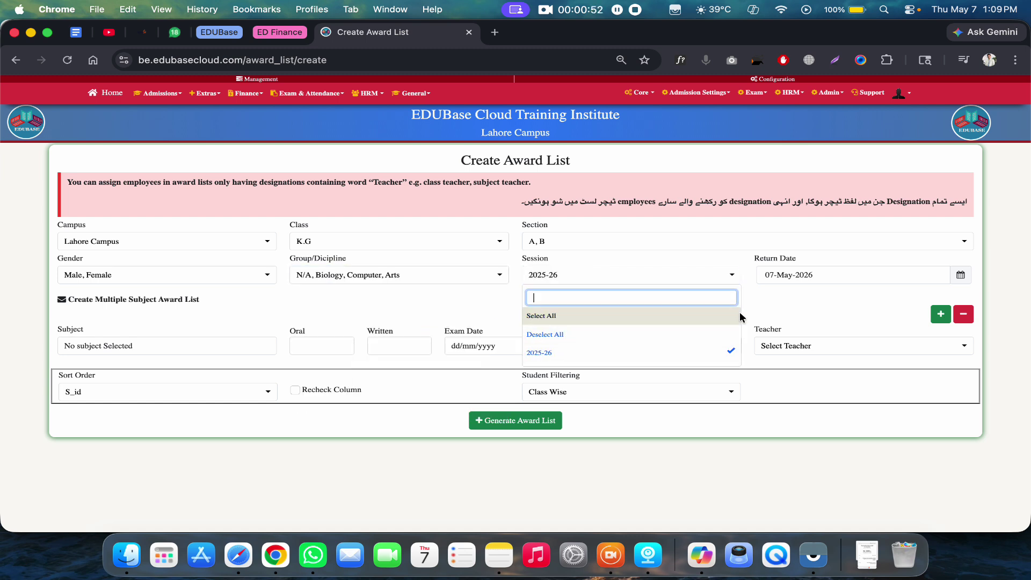
pyautogui.click(790, 305)
pyautogui.click(805, 277)
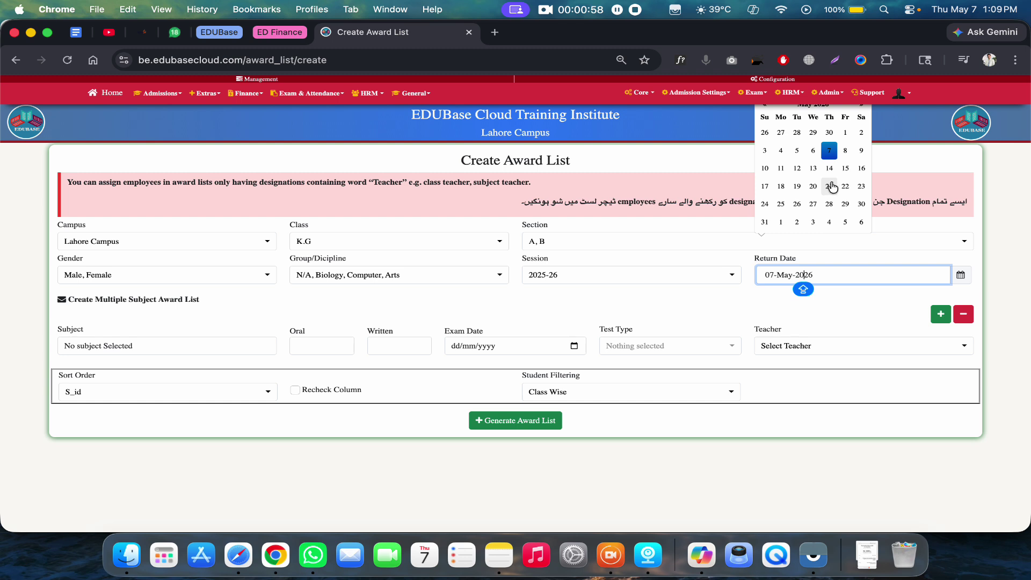
pyautogui.click(845, 168)
pyautogui.click(721, 306)
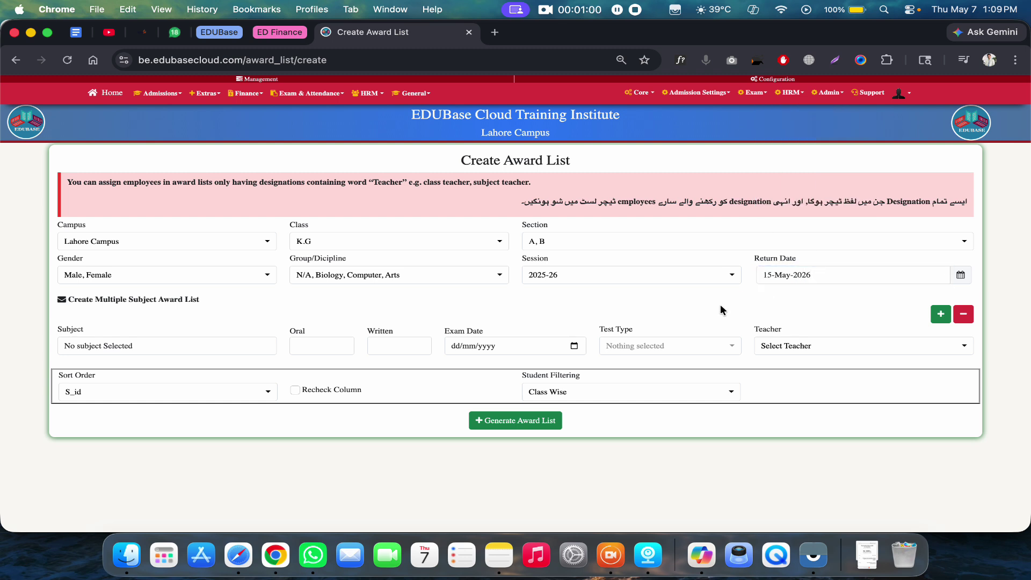
# Choose English - Marks as the subject and set its written marks to 50, leaving the oral marks empty.
pyautogui.click(120, 344)
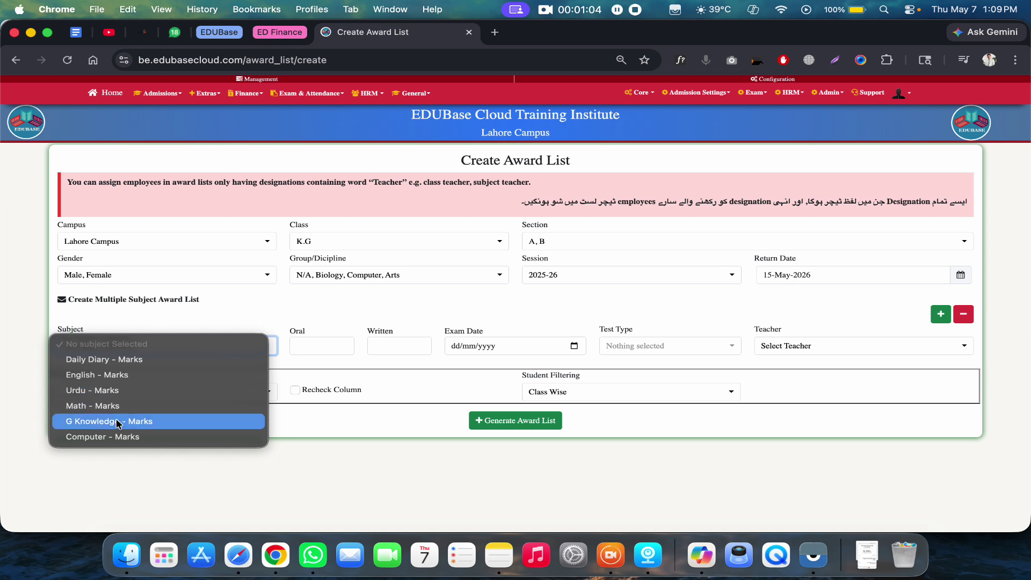
pyautogui.click(125, 375)
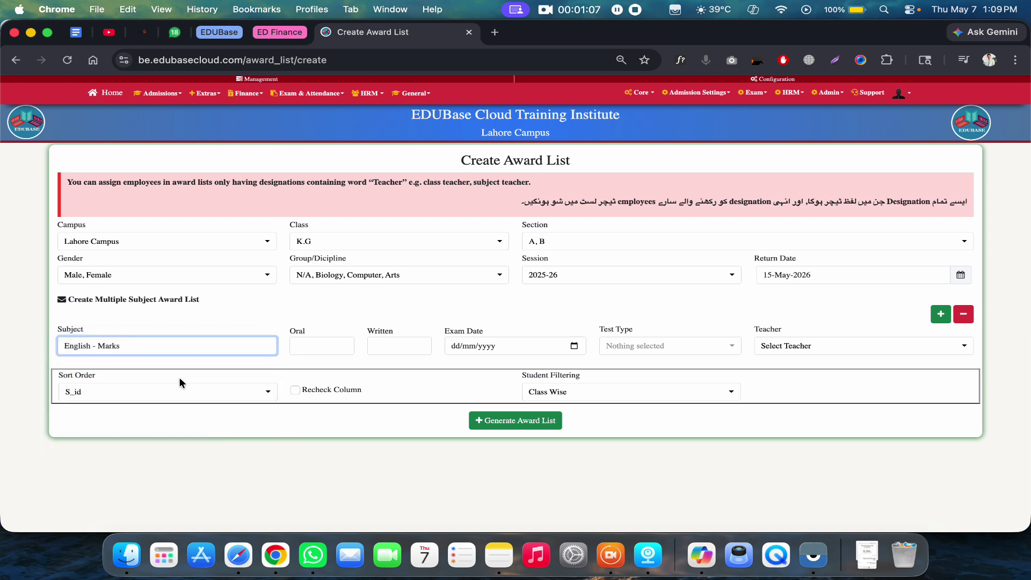
pyautogui.click(351, 318)
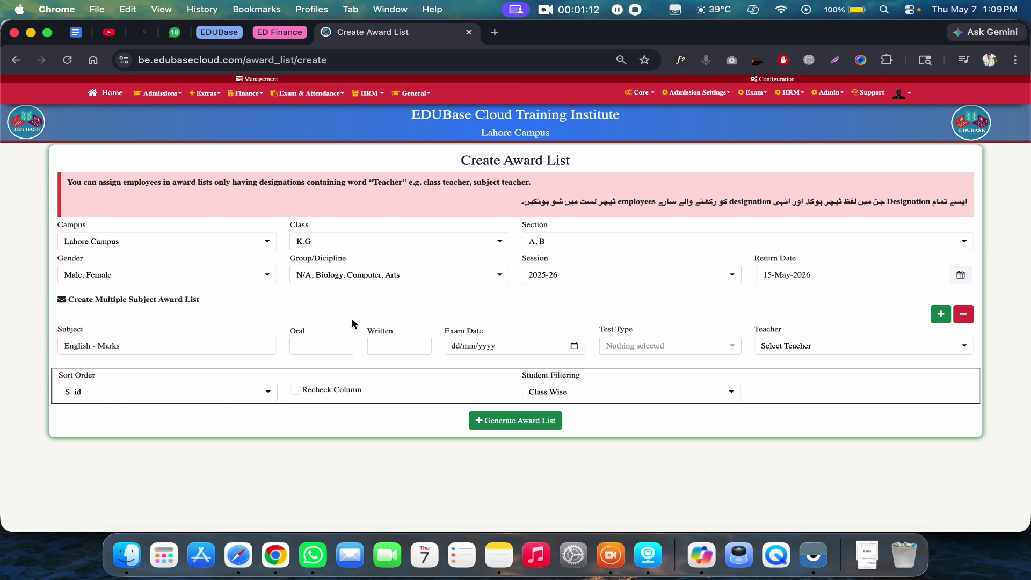
pyautogui.click(318, 346)
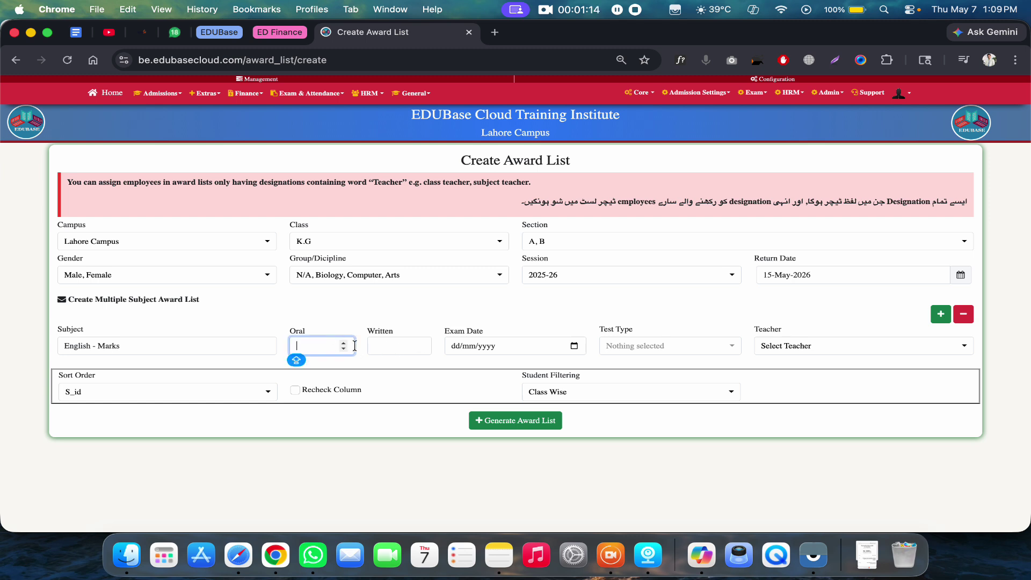
pyautogui.click(383, 346)
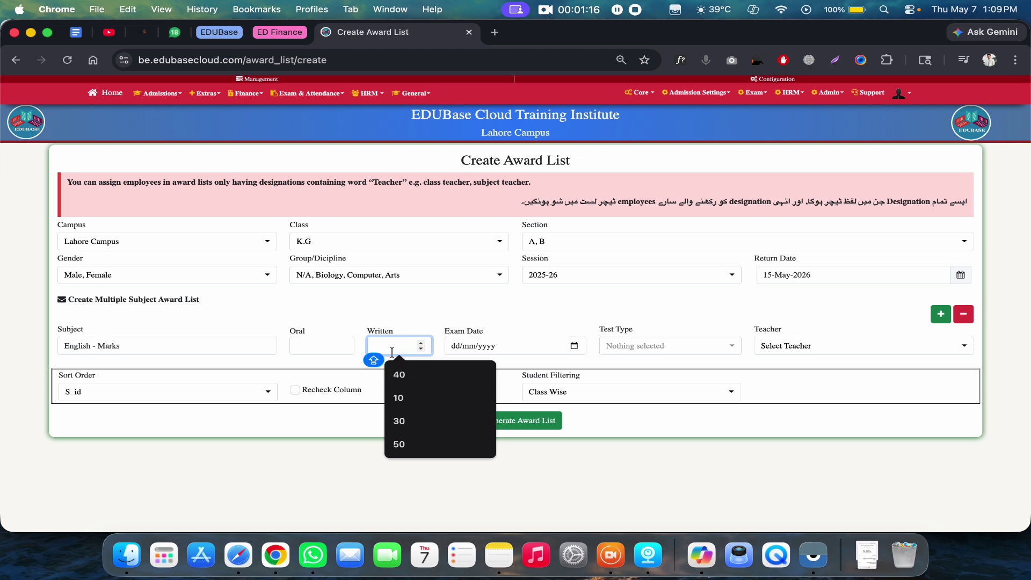
pyautogui.write('50')
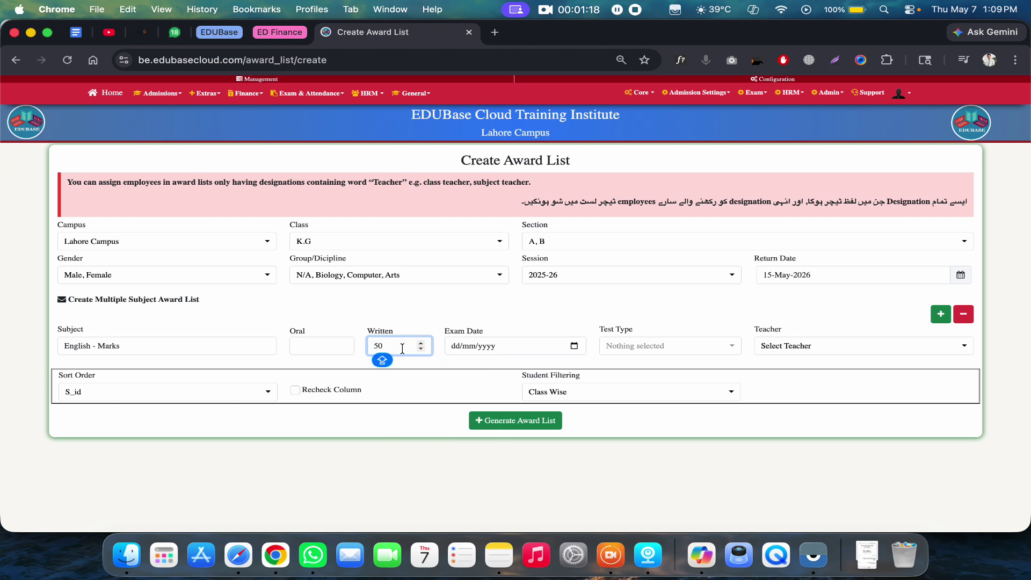
# Set the English exam date to 01/05/2026 and the test type to First Term Exam - Lahore Campus.
pyautogui.click(573, 345)
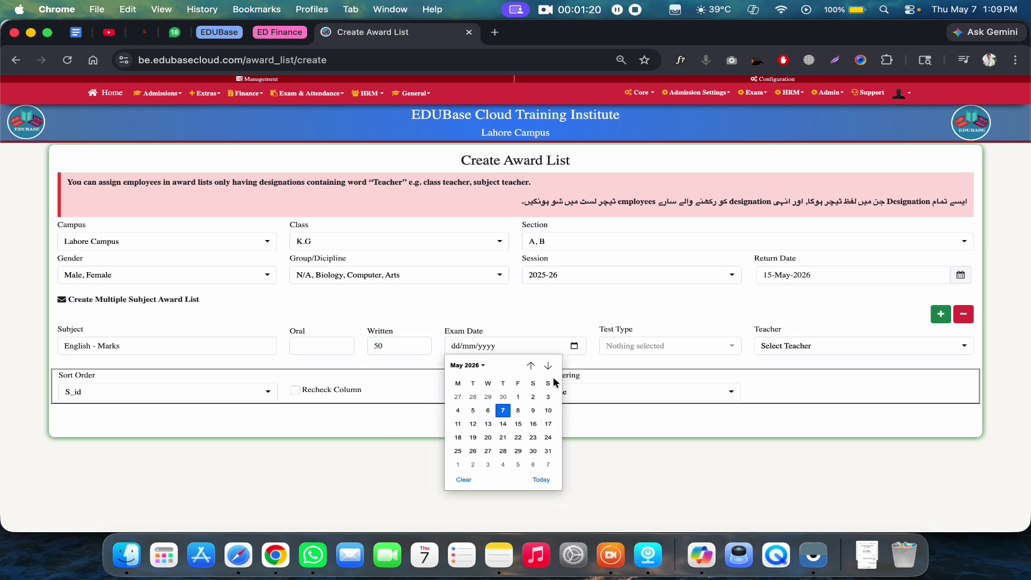
pyautogui.click(518, 397)
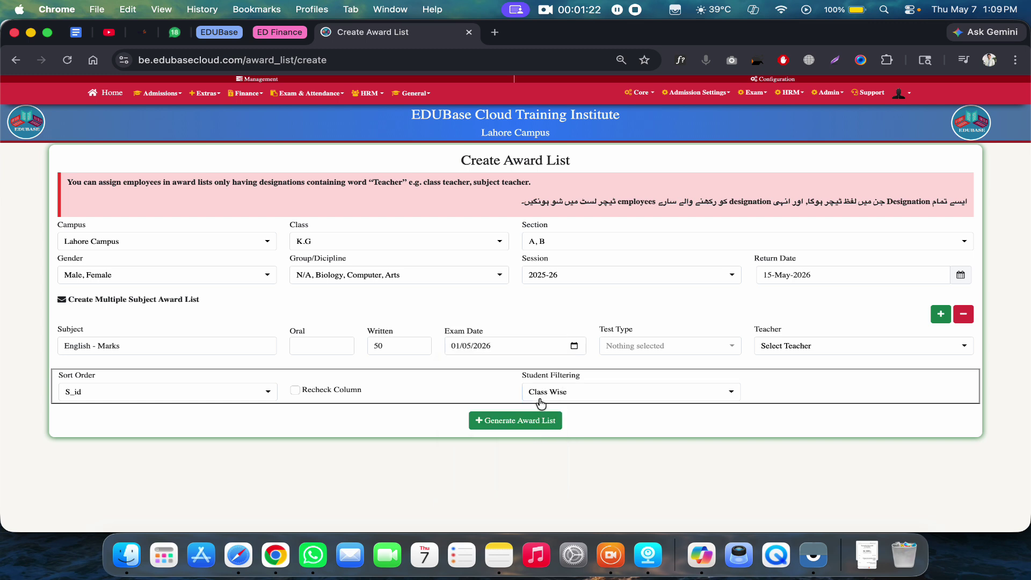
pyautogui.click(646, 349)
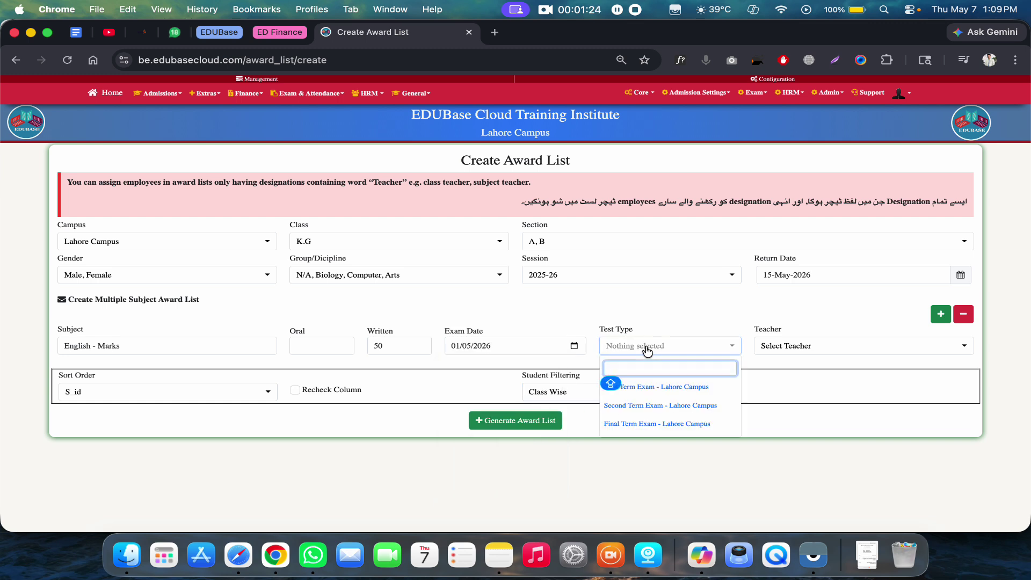
pyautogui.click(648, 394)
# Assign the first listed teacher to the English subject row.
pyautogui.click(805, 346)
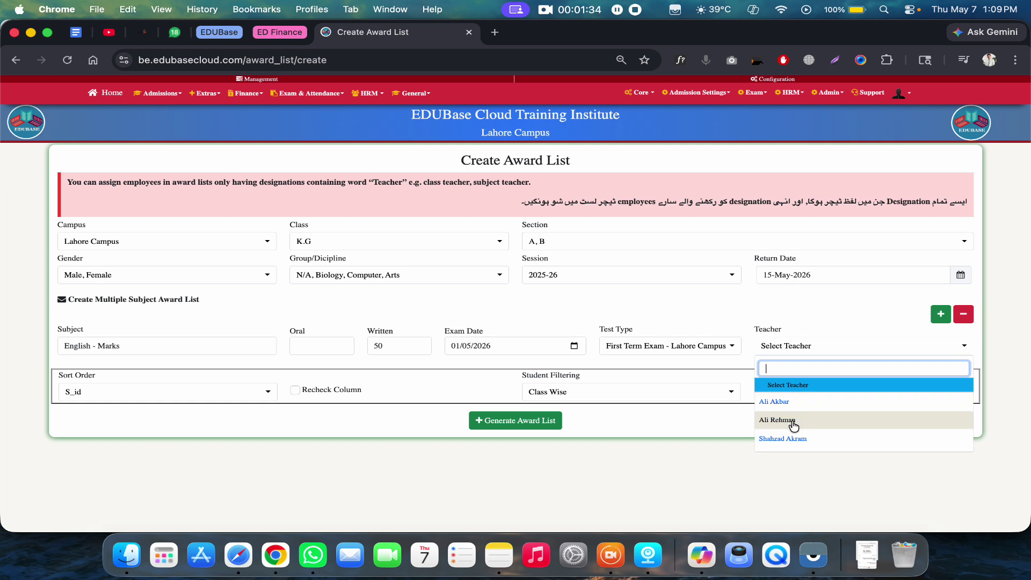
pyautogui.click(792, 422)
pyautogui.click(793, 345)
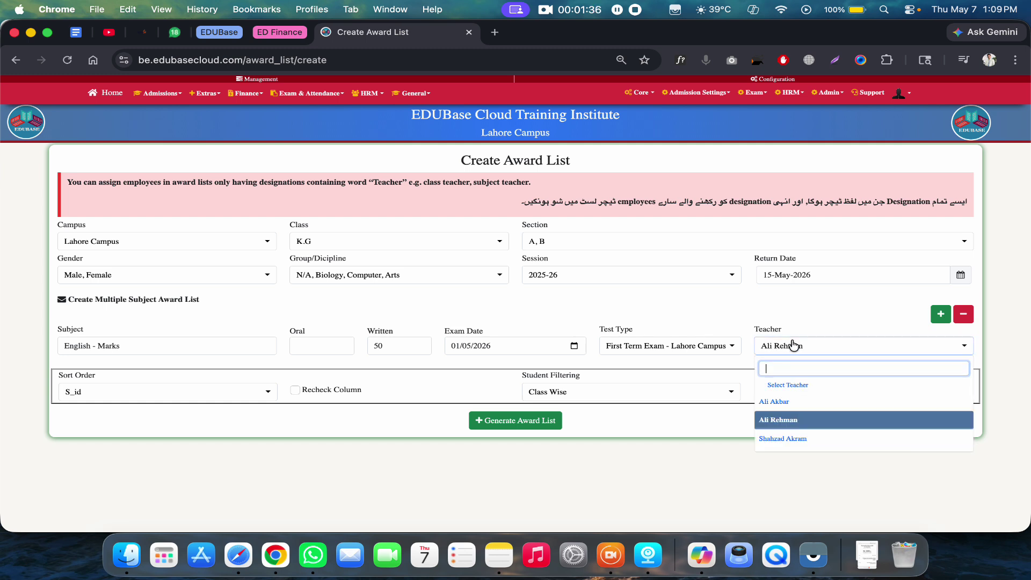
pyautogui.click(794, 401)
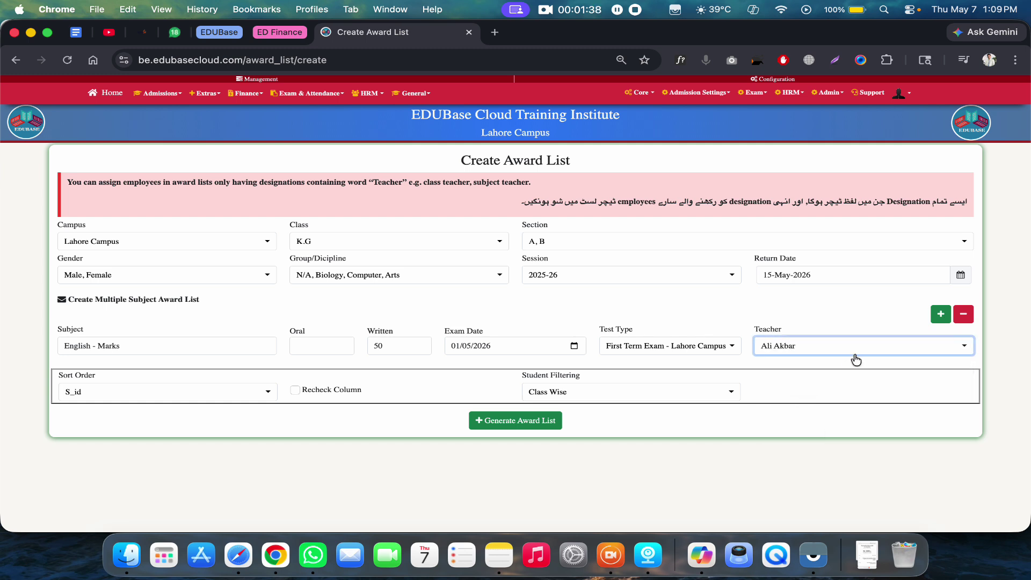
pyautogui.click(941, 313)
pyautogui.click(183, 397)
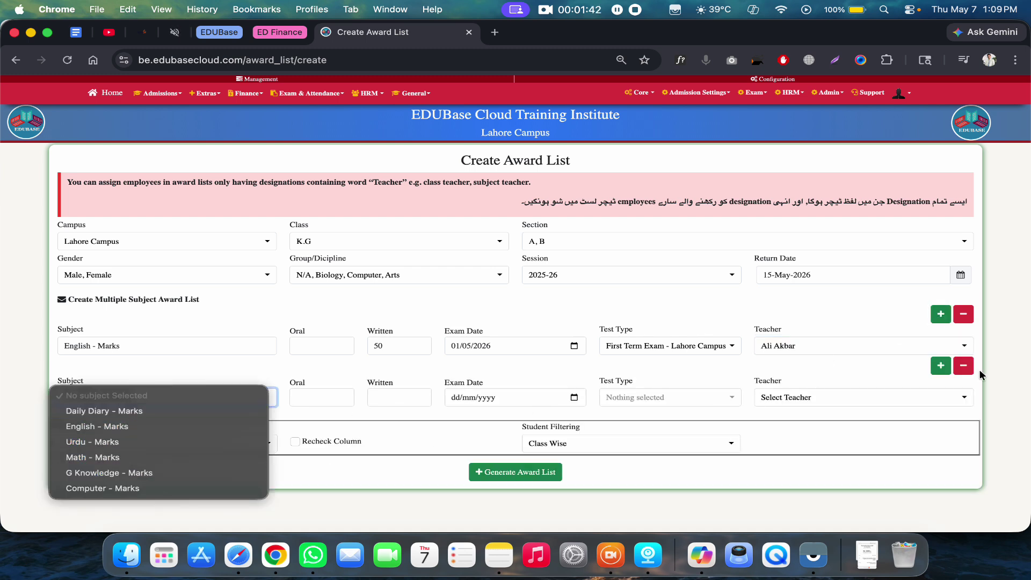
pyautogui.click(965, 371)
pyautogui.click(963, 365)
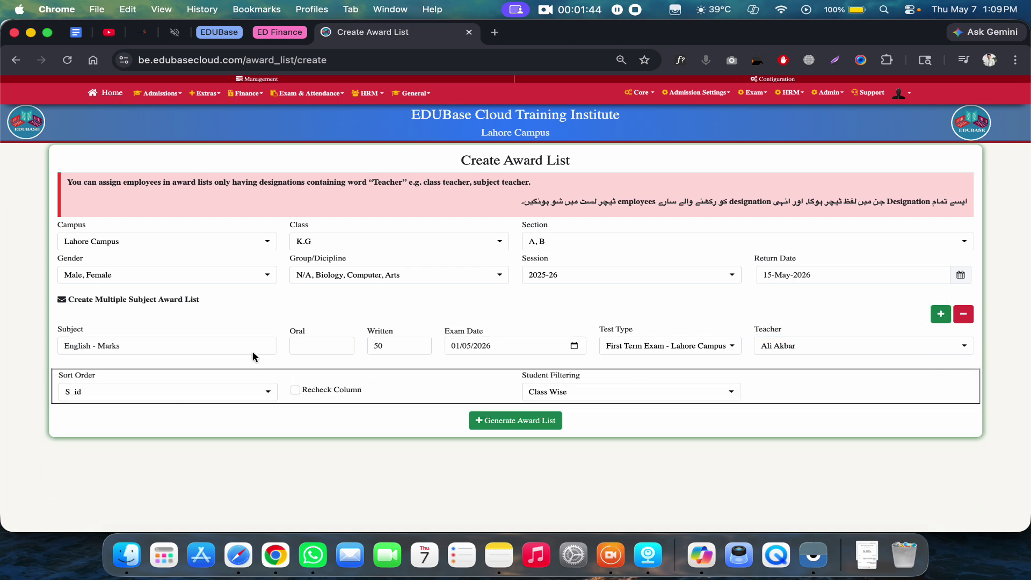
# Keep the sort order as S_id, include the recheck column, and generate the award list.
pyautogui.click(100, 393)
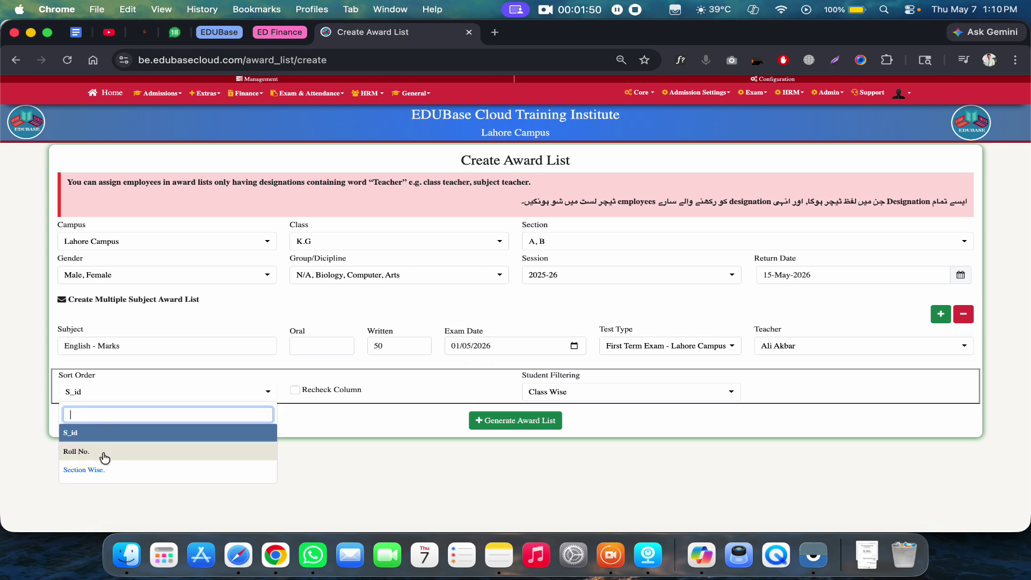
pyautogui.click(328, 423)
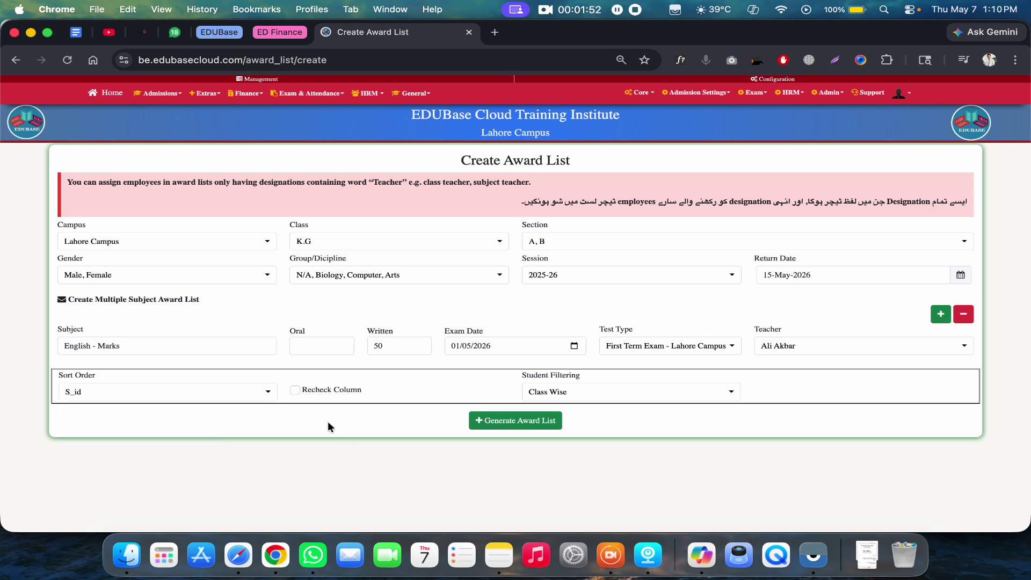
pyautogui.click(294, 390)
pyautogui.click(489, 420)
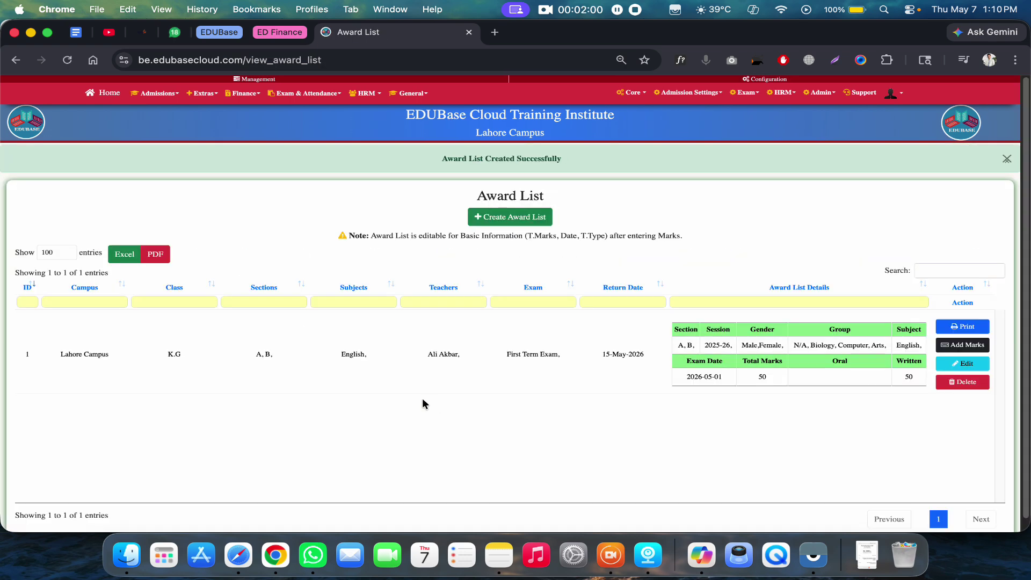
# Open the print view of the K.G English award list and hide the father name column.
pyautogui.click(962, 326)
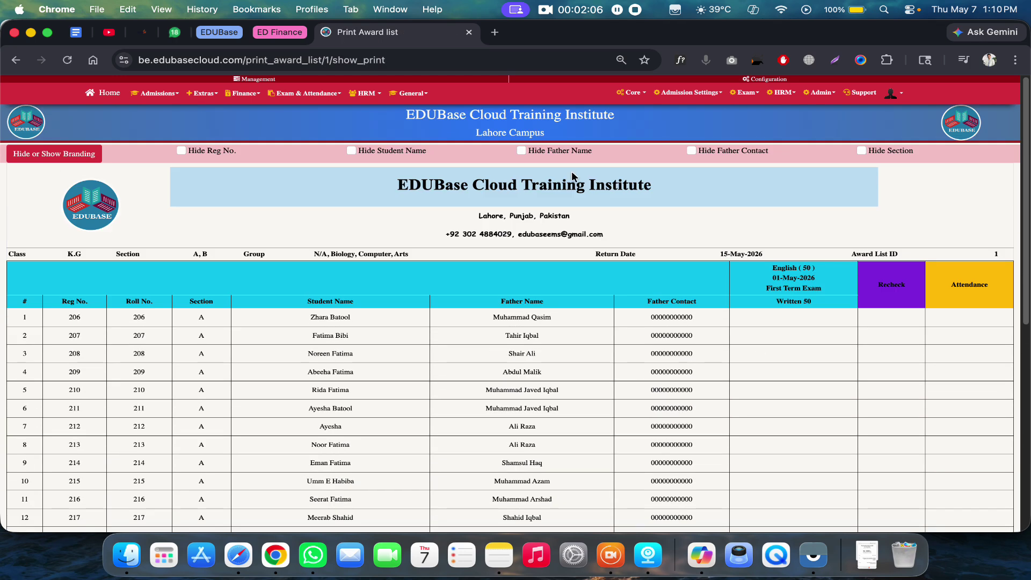
pyautogui.click(520, 151)
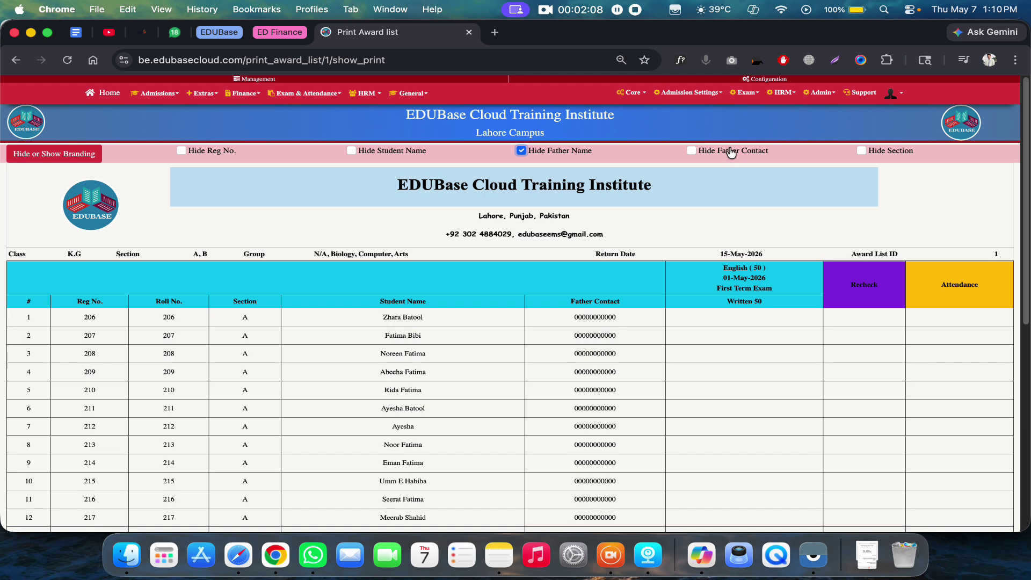
# Hide the father contact column in the award list print view and return to the list of award lists.
pyautogui.click(692, 152)
pyautogui.scroll(-1, 451, 376)
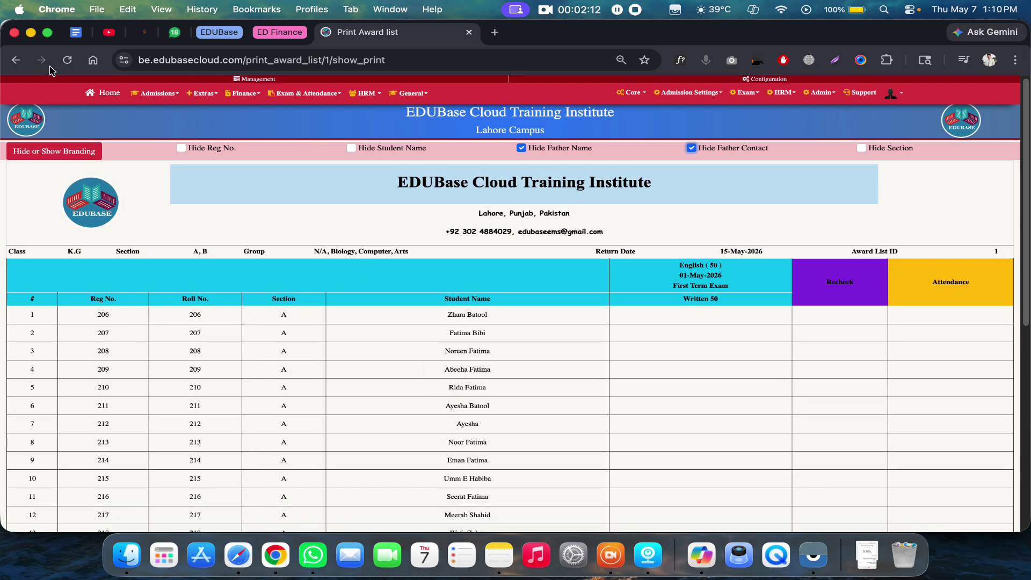
pyautogui.click(15, 60)
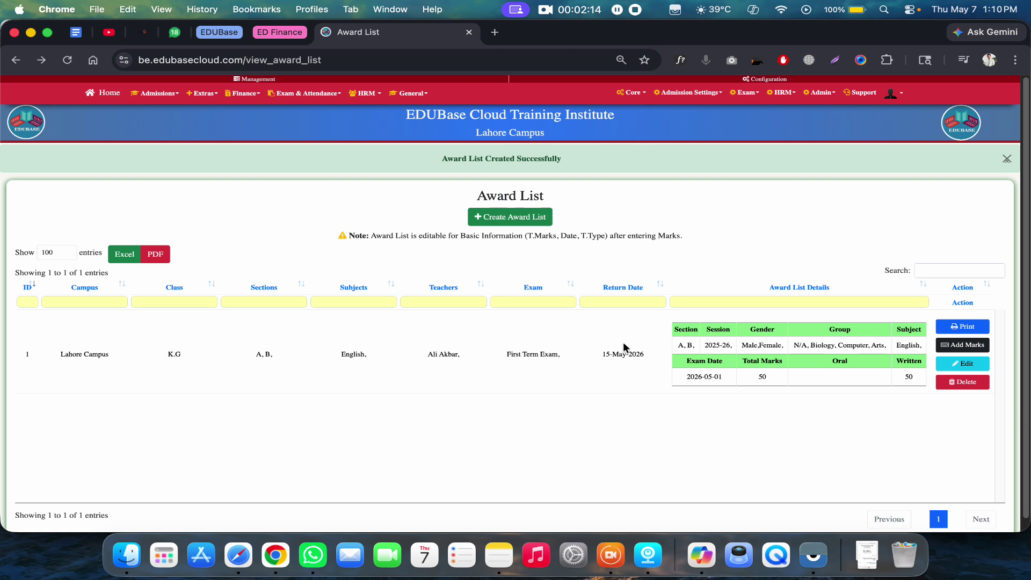
# Open marks entry for the K.G award list and enter English marks 44, 43 and 22 for the first three students.
pyautogui.click(978, 346)
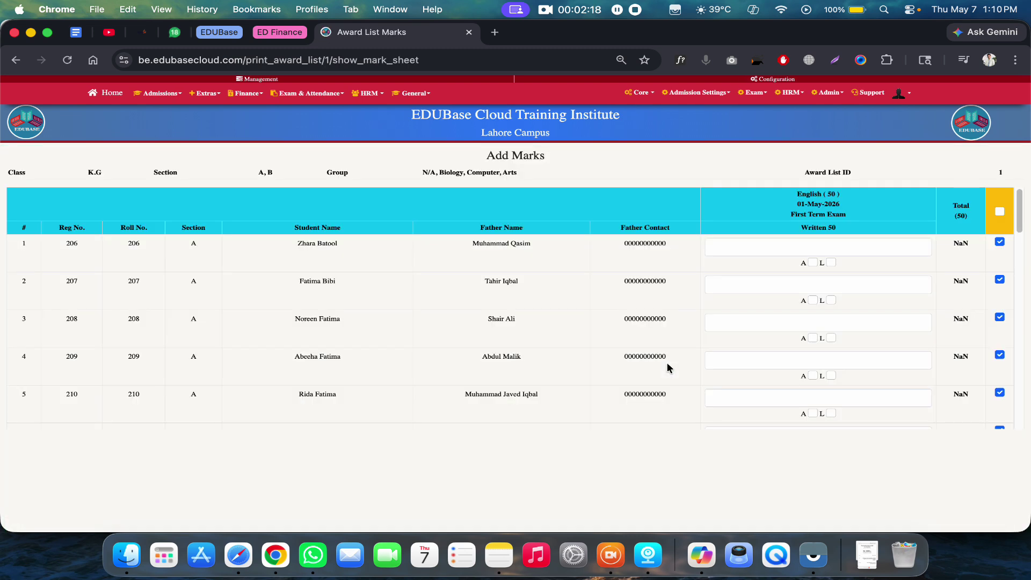
pyautogui.scroll(-3, 748, 333)
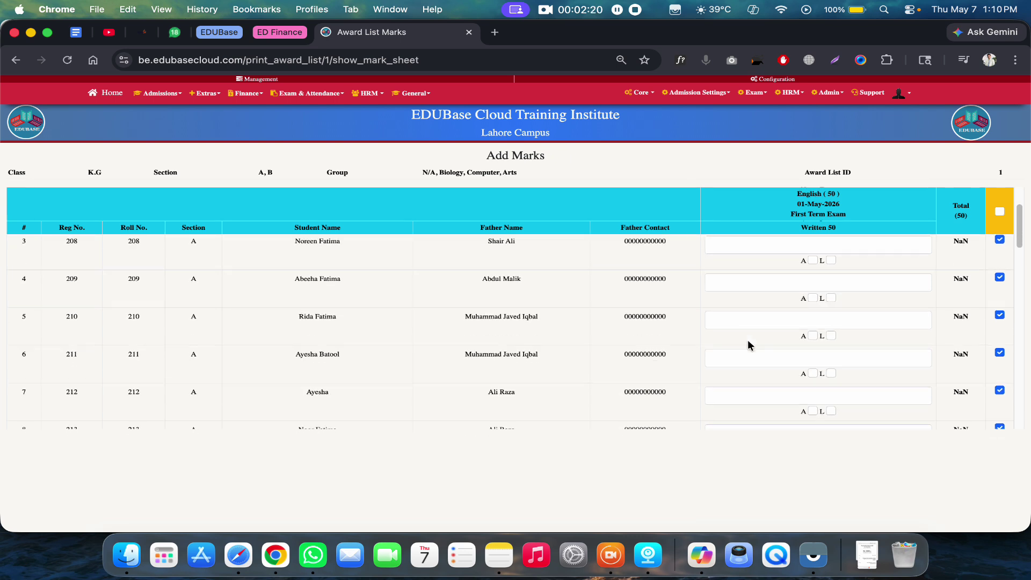
pyautogui.scroll(3, 752, 311)
pyautogui.click(764, 251)
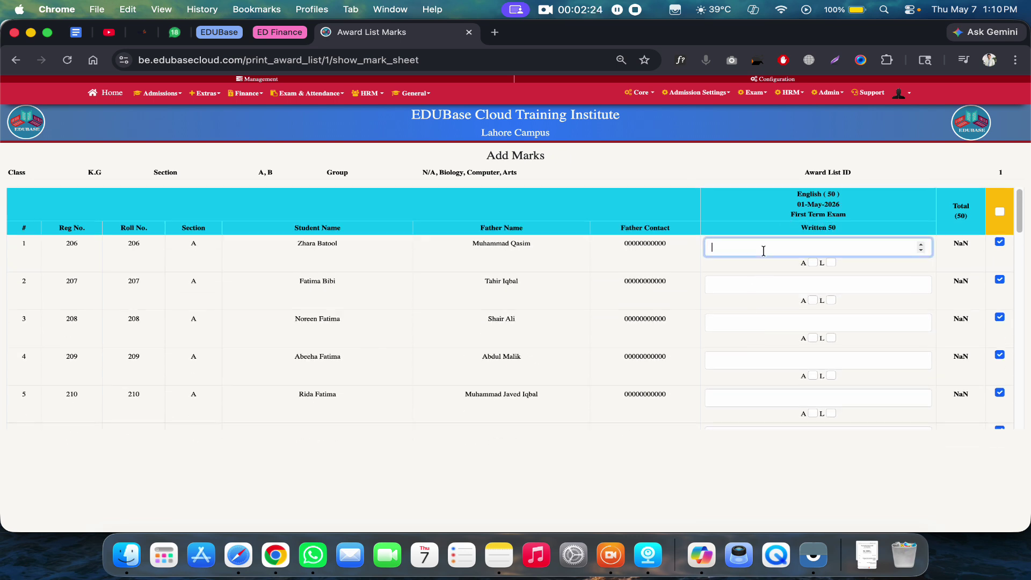
pyautogui.write('44')
pyautogui.click(752, 282)
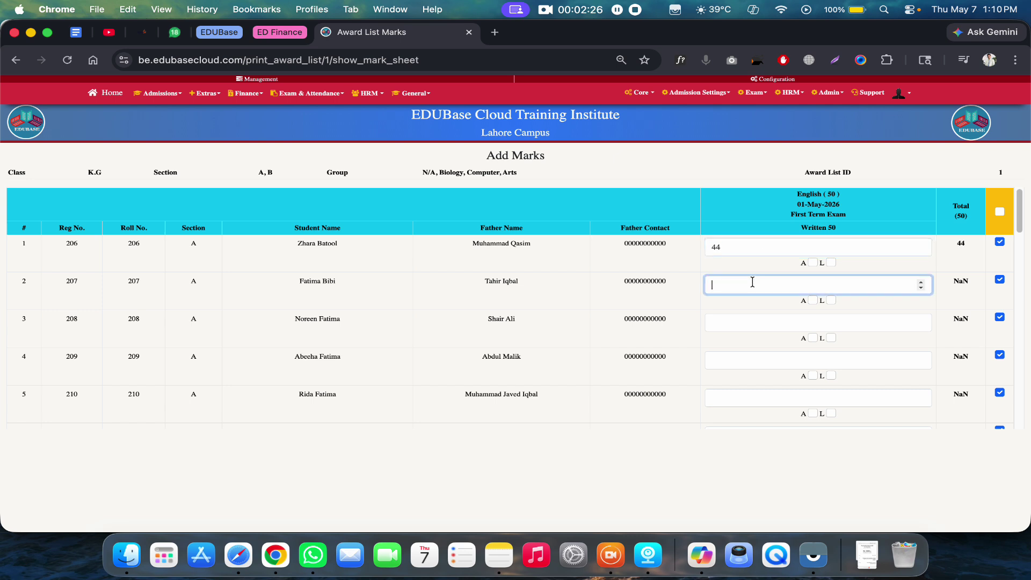
pyautogui.write('43')
pyautogui.click(742, 317)
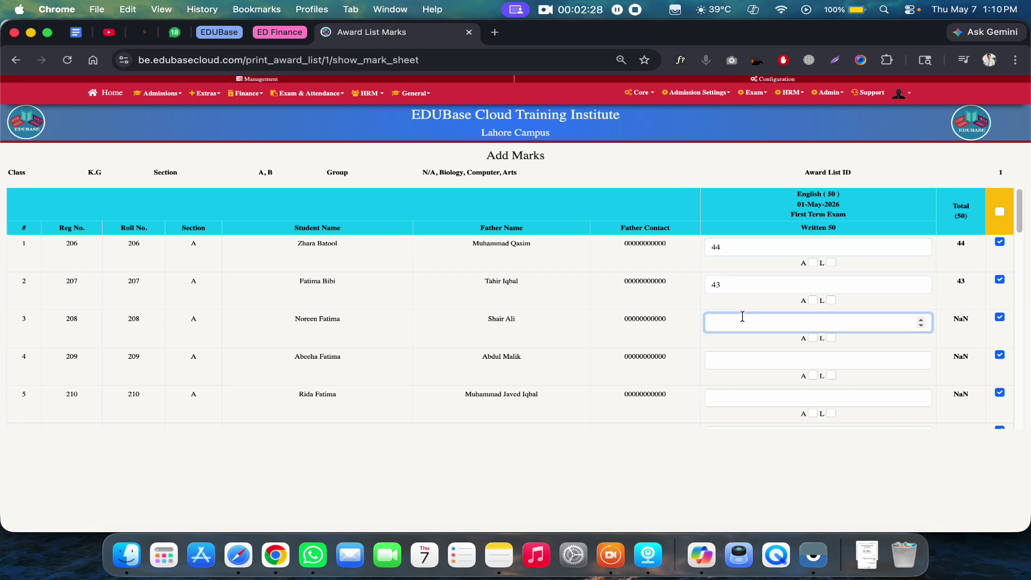
pyautogui.write('22')
# Give the fourth student 0 marks and mark them absent, trying the leave option before settling on absent.
pyautogui.click(811, 375)
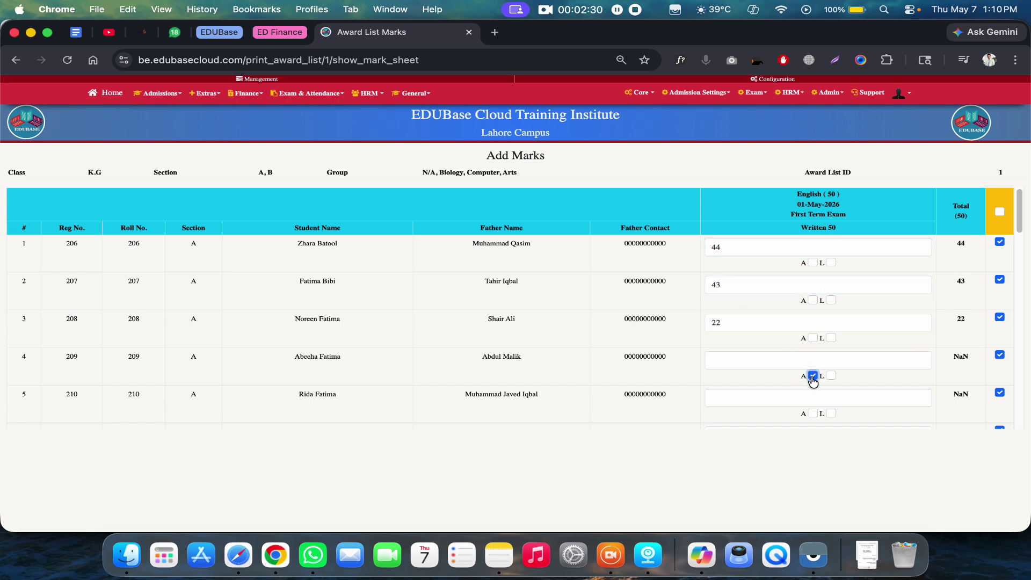
pyautogui.click(773, 362)
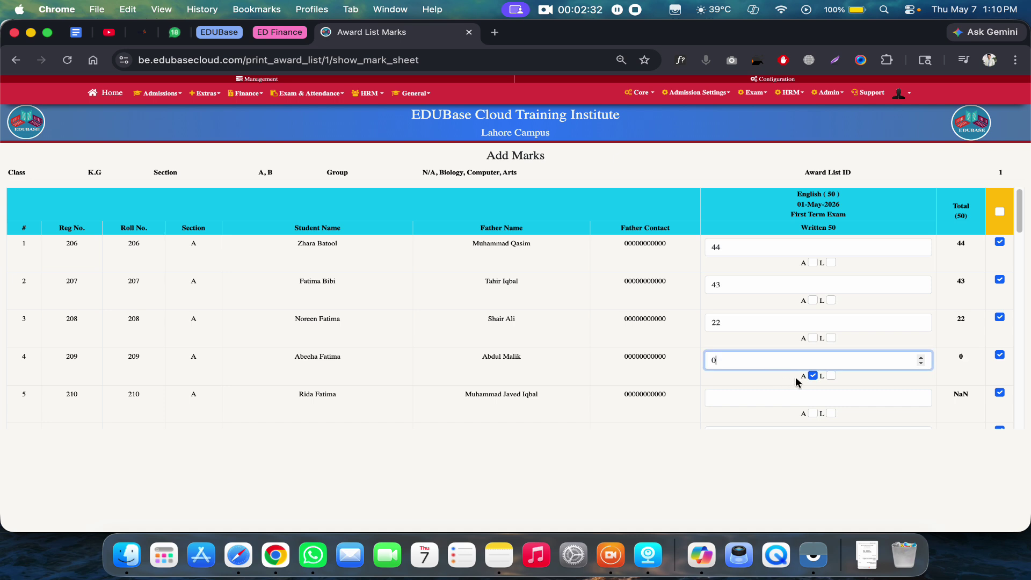
pyautogui.click(813, 376)
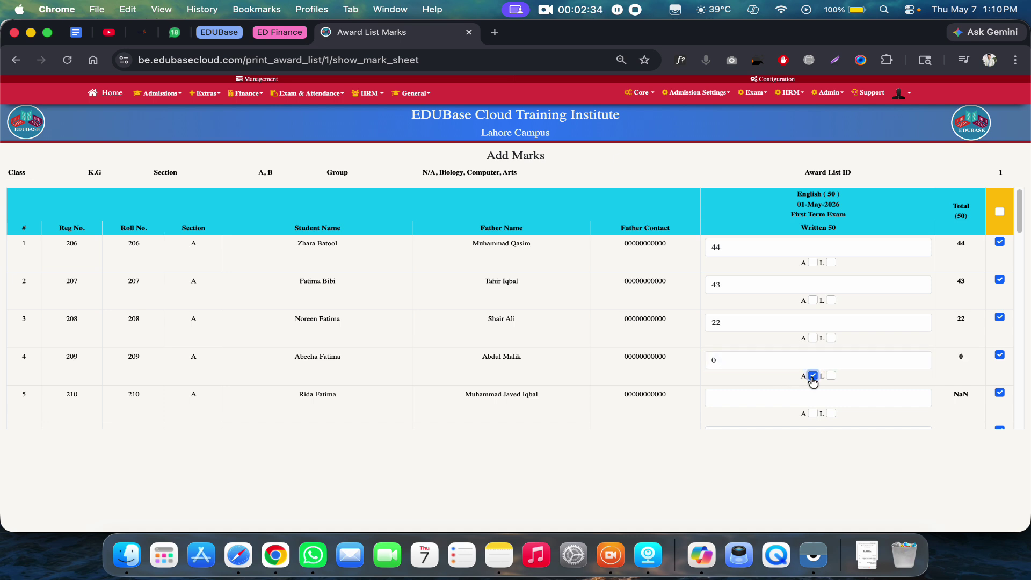
pyautogui.click(831, 376)
pyautogui.click(812, 376)
# Enter English marks of 22 for both the fifth and sixth students.
pyautogui.scroll(-2, 803, 344)
pyautogui.click(769, 362)
pyautogui.write('23')
pyautogui.click(743, 398)
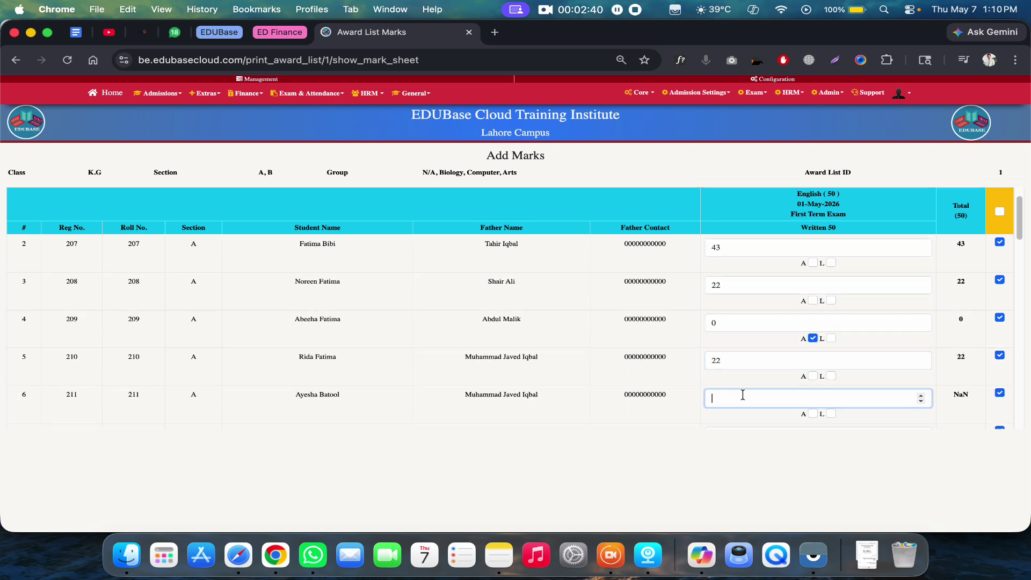
pyautogui.write('18')
# Enter 33 marks for the seventh student and 30 marks for the eighth.
pyautogui.scroll(-5, 744, 390)
pyautogui.click(737, 261)
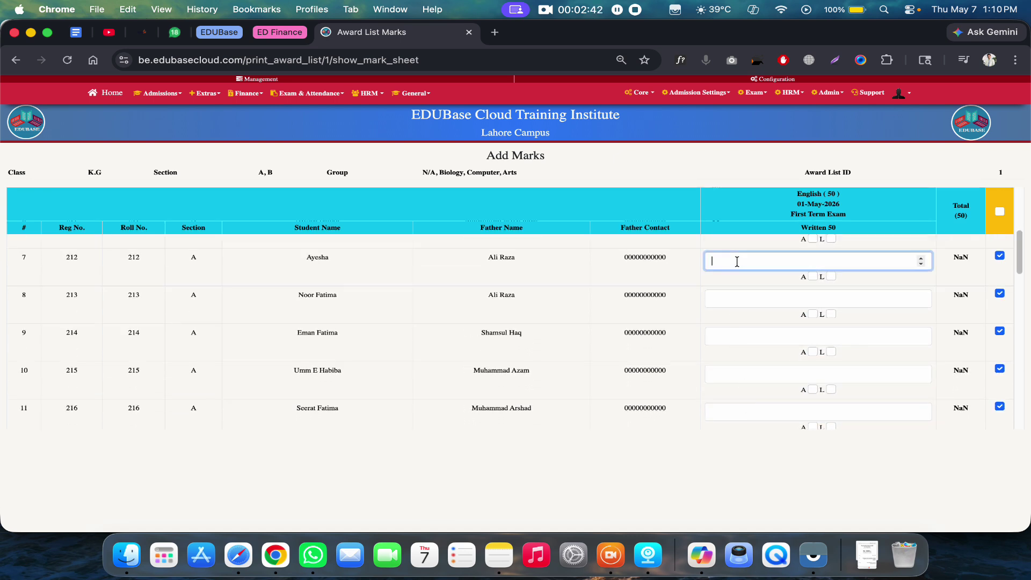
pyautogui.click(740, 301)
pyautogui.scroll(3, 738, 306)
pyautogui.write('3')
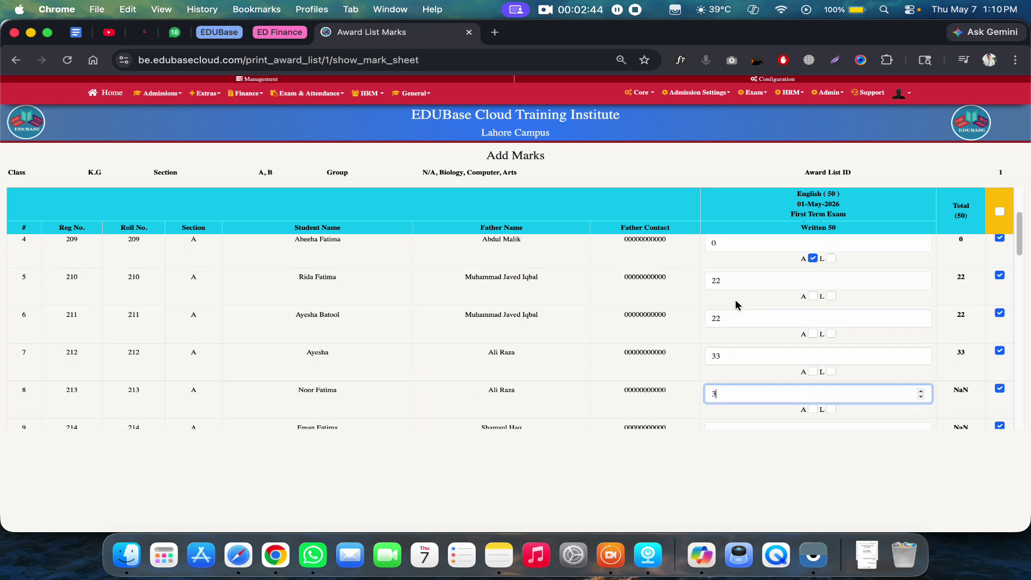
pyautogui.write('0')
pyautogui.scroll(-3, 734, 335)
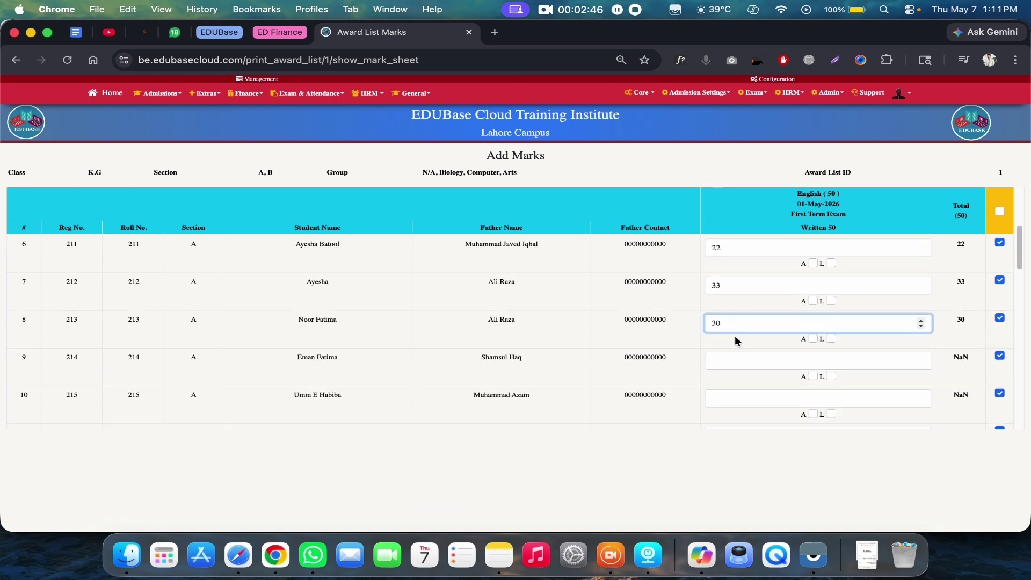
# Enter 0 marks for the students in rows 9 to 12.
pyautogui.click(730, 360)
pyautogui.write('0')
pyautogui.click(723, 398)
pyautogui.scroll(-5, 735, 349)
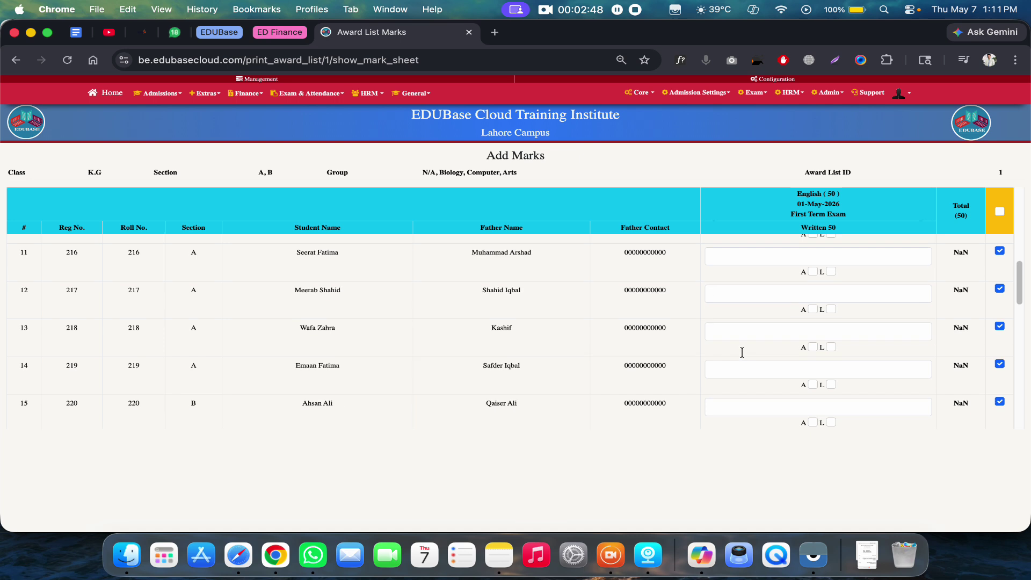
pyautogui.write('0')
pyautogui.click(733, 243)
pyautogui.write('0')
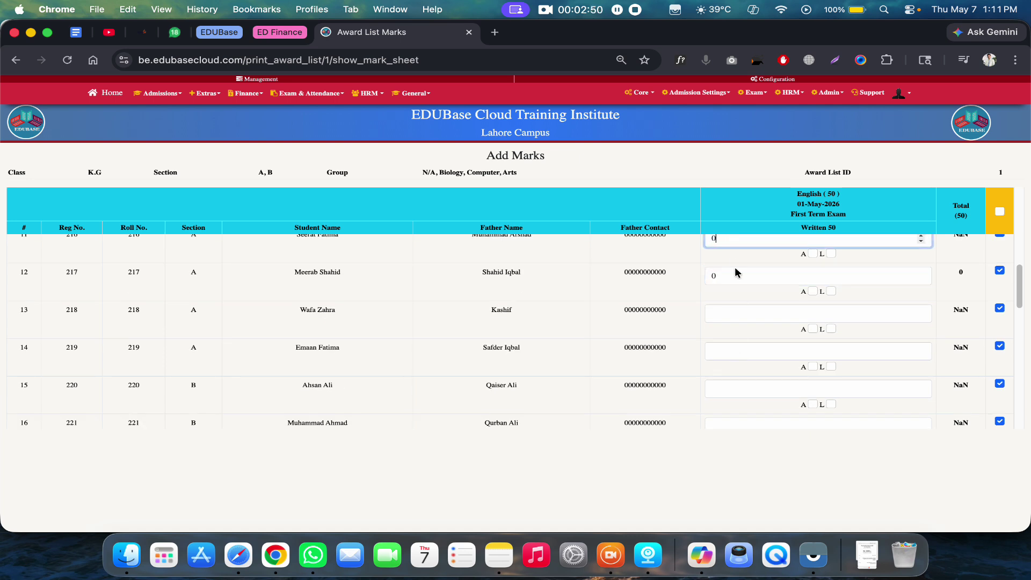
# Enter 0 marks for the students in rows 13, 14 and 15.
pyautogui.click(735, 316)
pyautogui.write('0')
pyautogui.click(732, 353)
pyautogui.write('0')
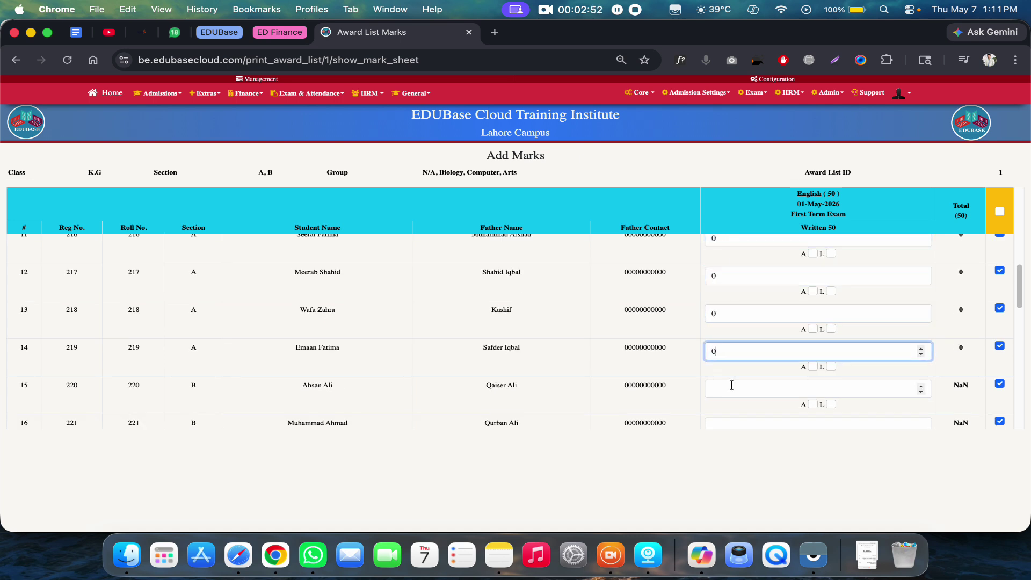
pyautogui.click(732, 388)
pyautogui.write('0')
# Enter 0 marks for the student in row 18 and save the marks with Parent App Notification enabled.
pyautogui.scroll(-5, 709, 298)
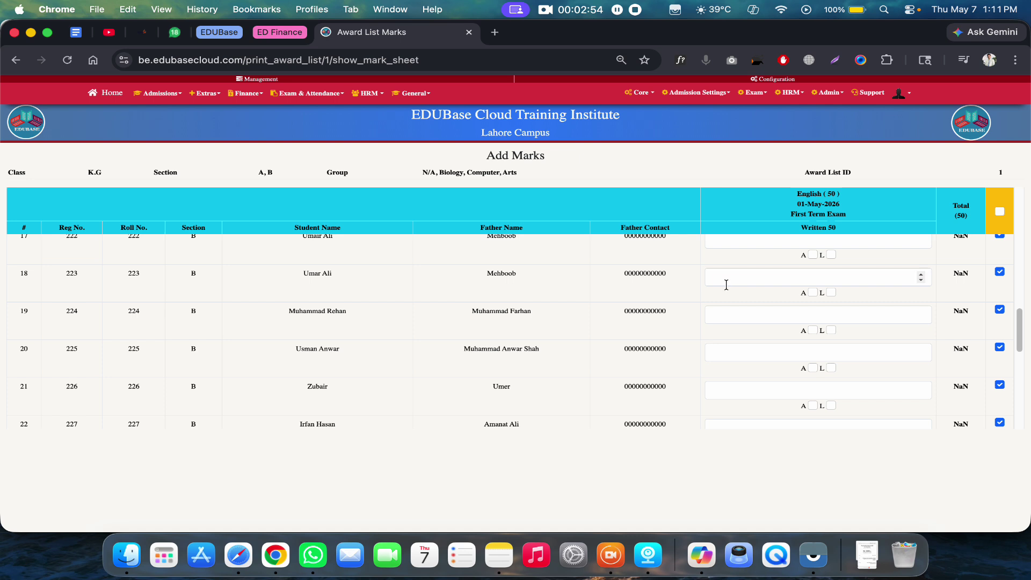
pyautogui.click(722, 278)
pyautogui.write('0')
pyautogui.scroll(-10, 718, 279)
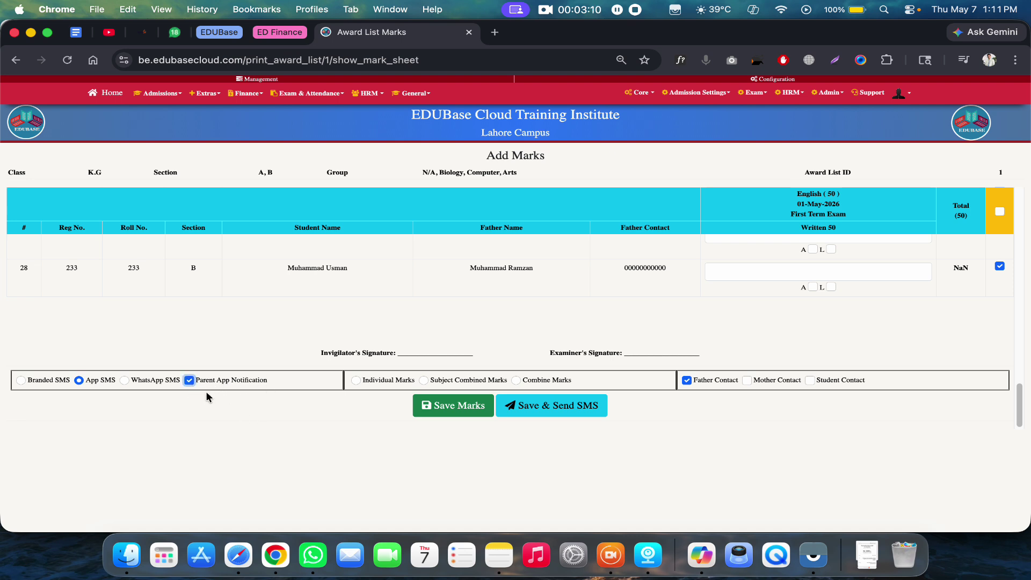
pyautogui.click(482, 411)
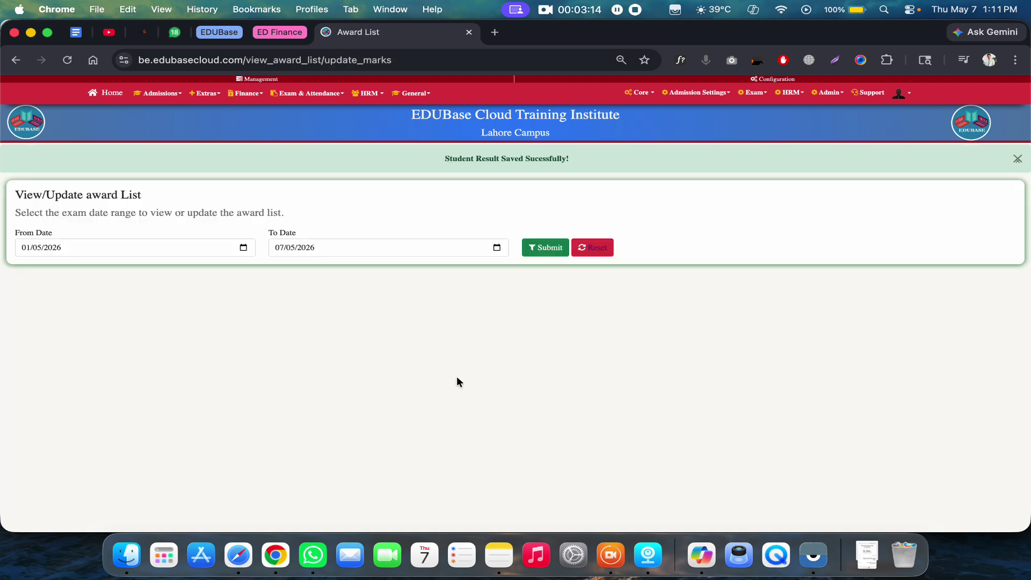
# Open Update Marks & SMS and list the award lists with exam dates from 01/05/2026 to 07/05/2026.
pyautogui.click(309, 93)
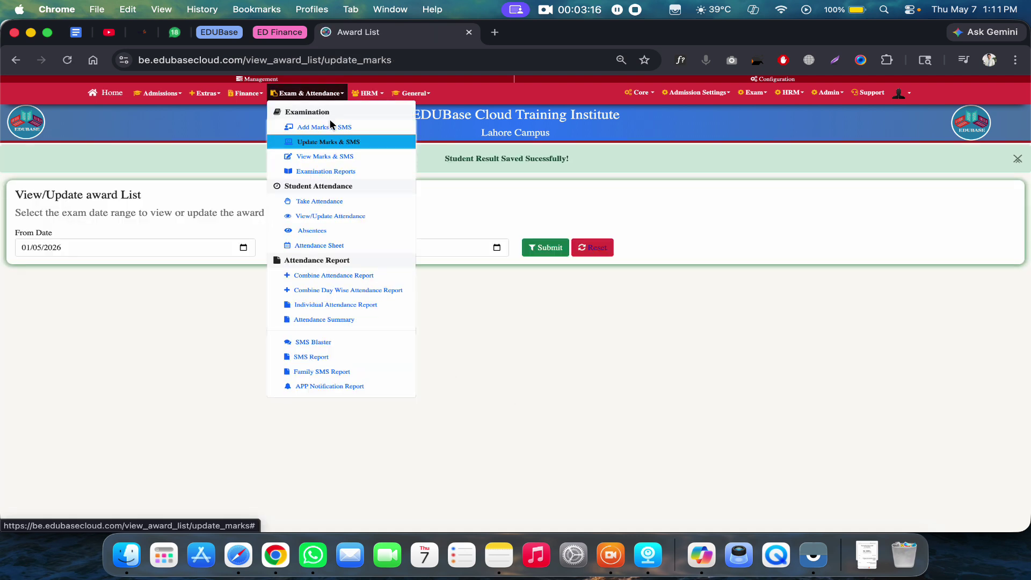
pyautogui.click(320, 143)
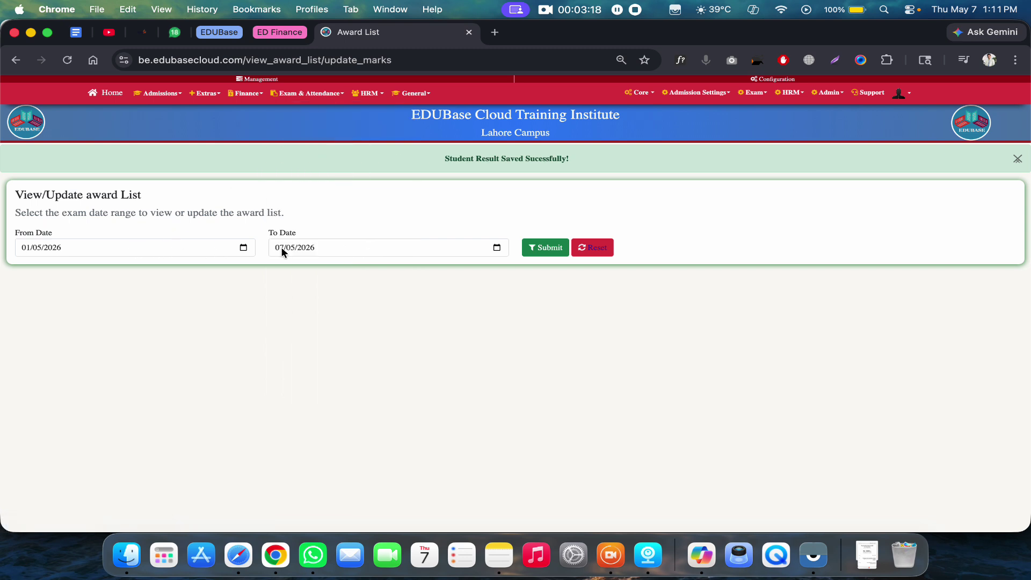
pyautogui.click(542, 248)
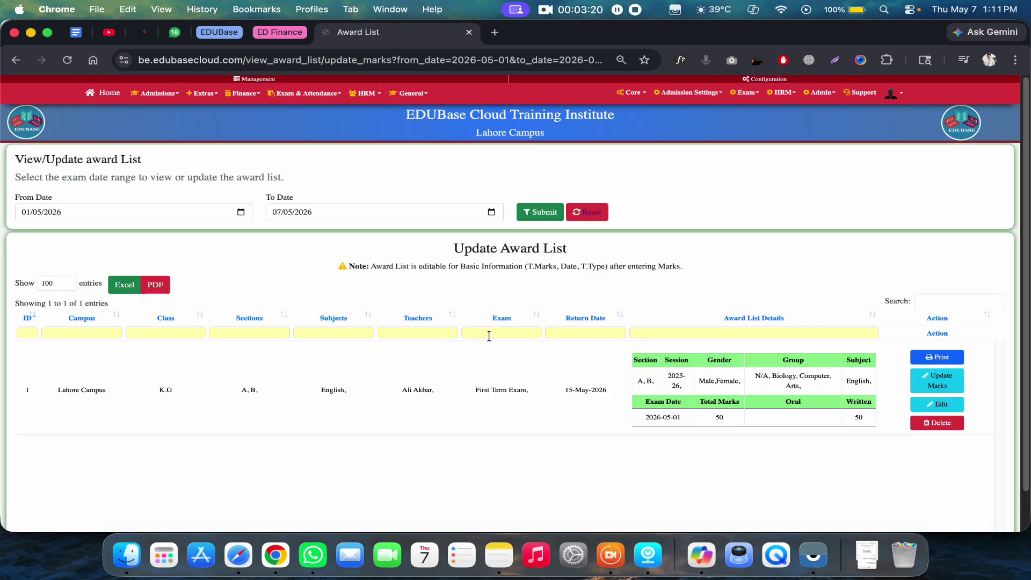